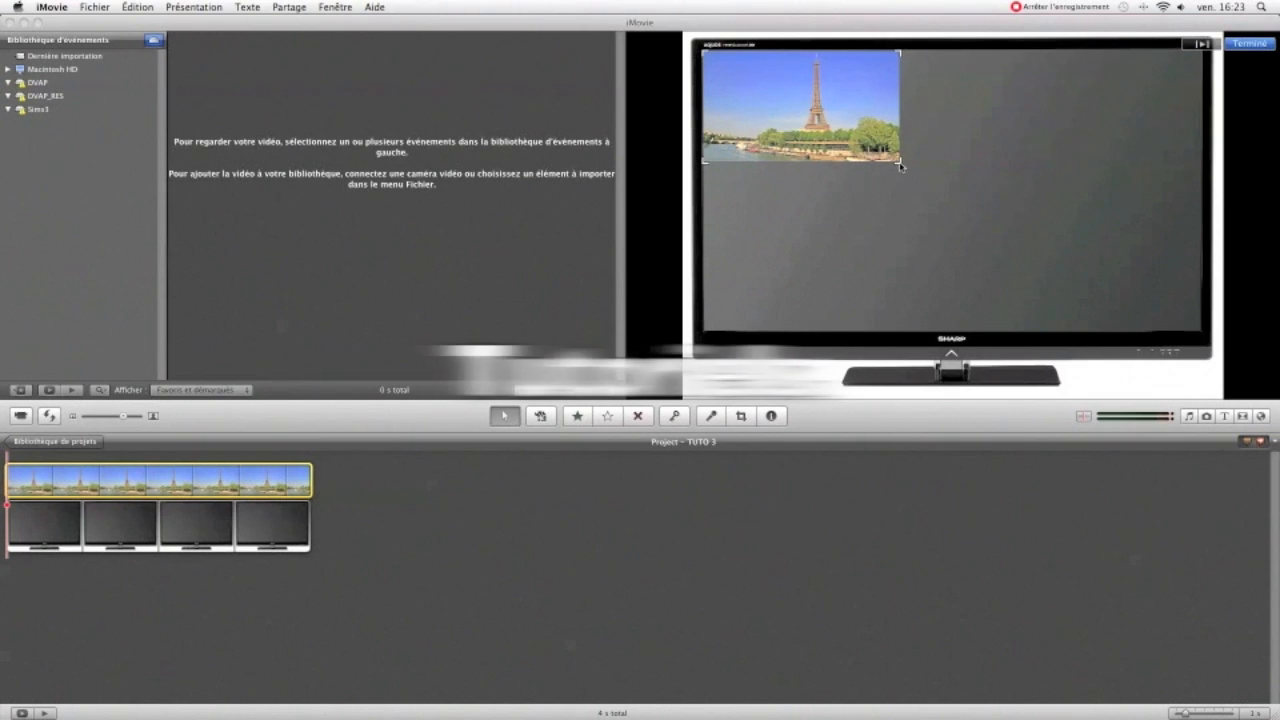
Step: Enlarge the Eiffel Tower picture-in-picture overlay within the television screen
left_click_drag(901, 163, 1006, 237)
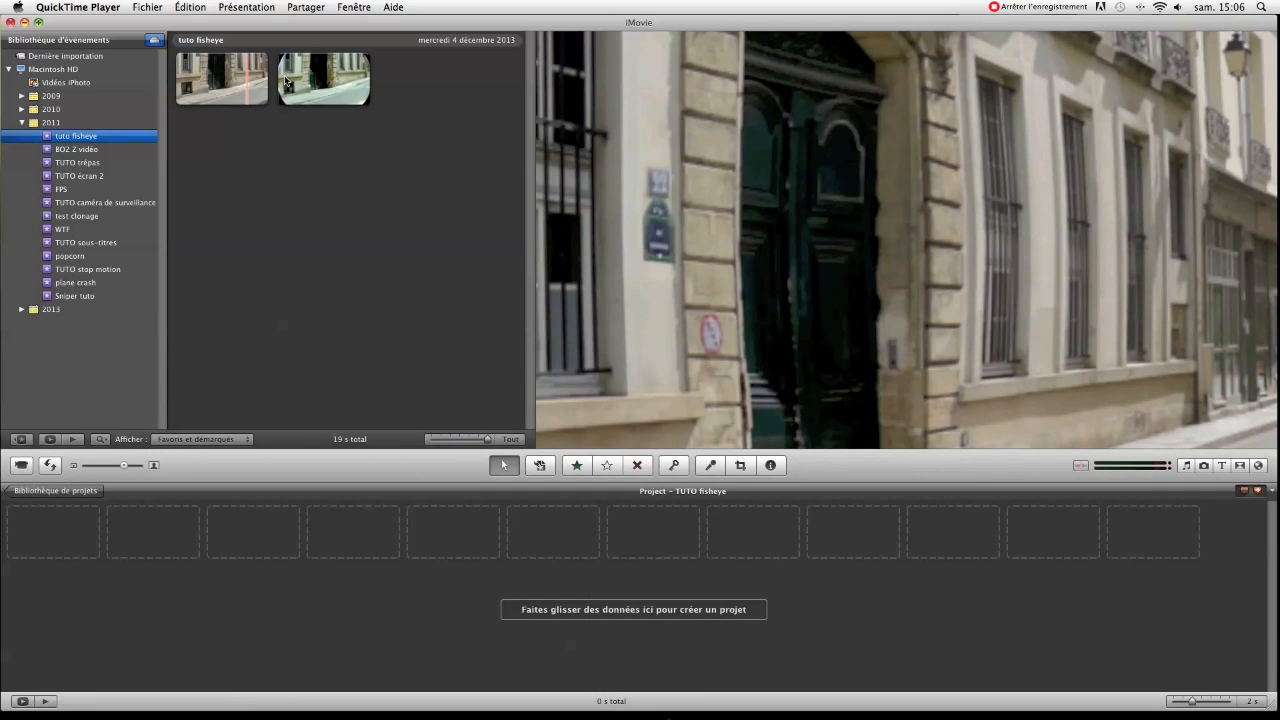
Step: Add the entire unprocessed street clip from the tuto fisheye event to the empty project
left_click(283, 90)
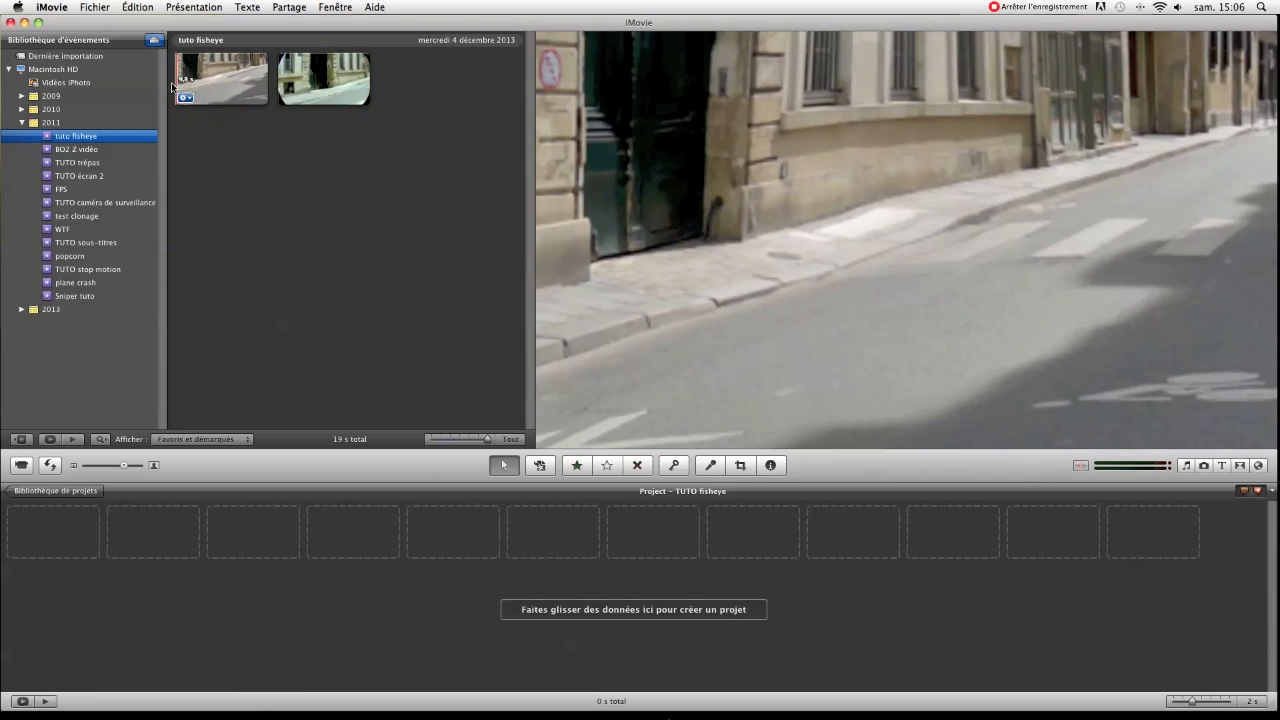
left_click_drag(176, 87, 277, 551)
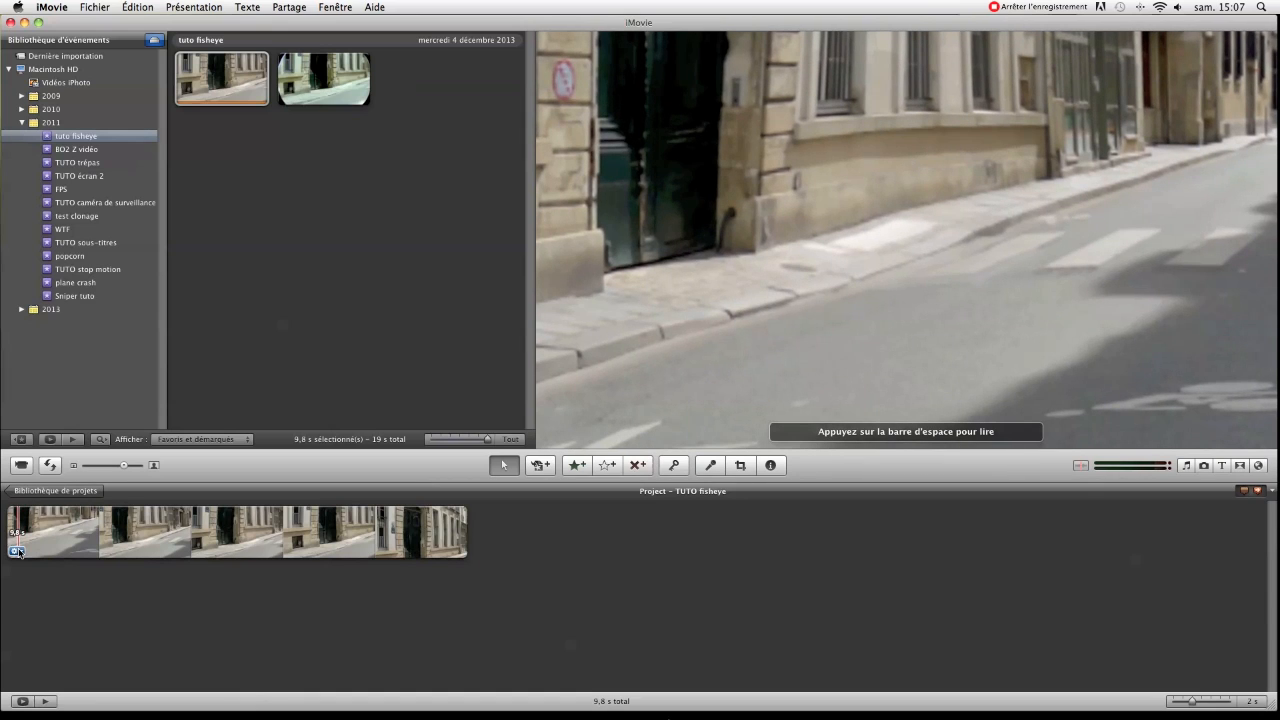
Step: Adjust the project clip's video with contrast at 36% and red gain at 77%
left_click(16, 550)
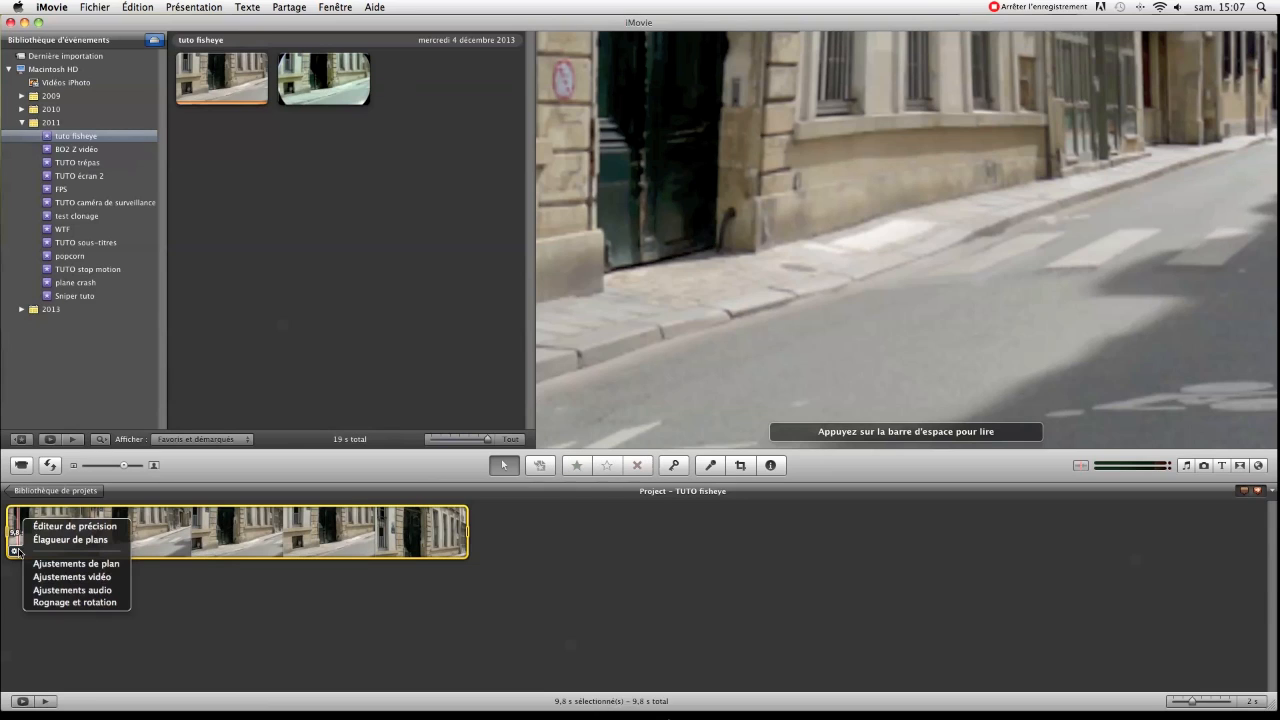
left_click(49, 577)
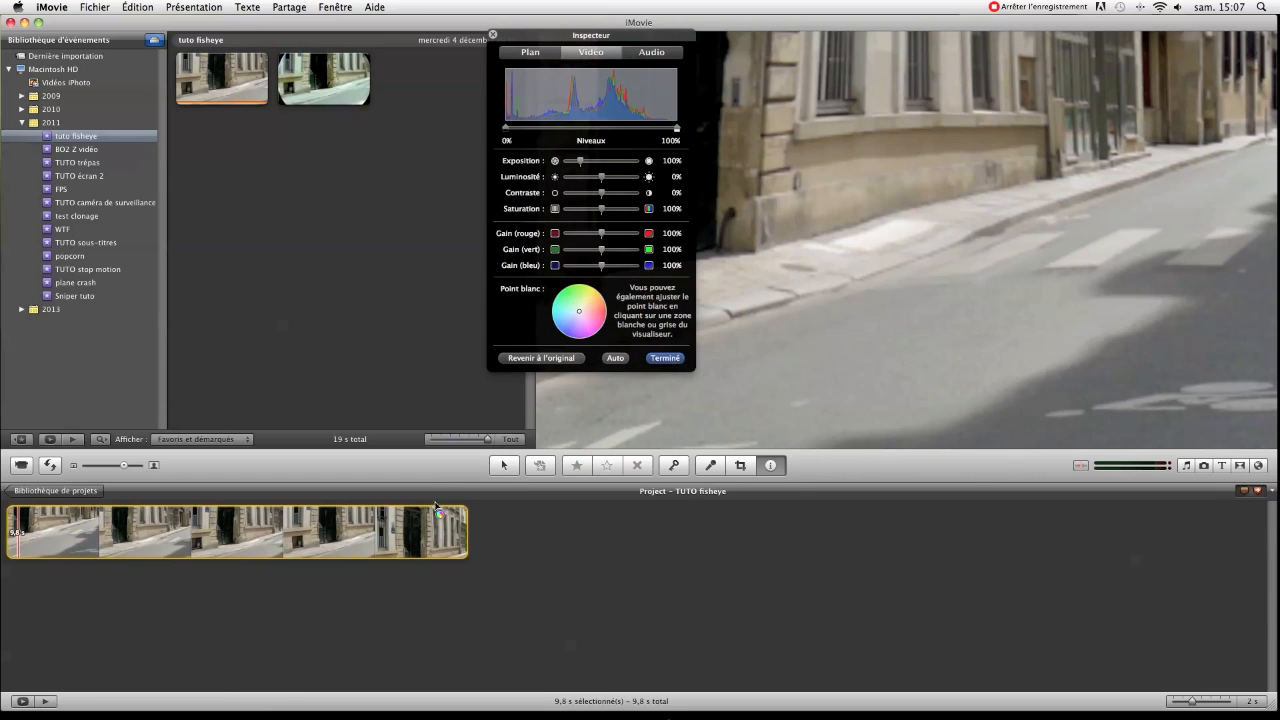
mouse_move(603, 236)
left_mouse_down()
mouse_move(614, 194)
mouse_move(594, 233)
left_mouse_up()
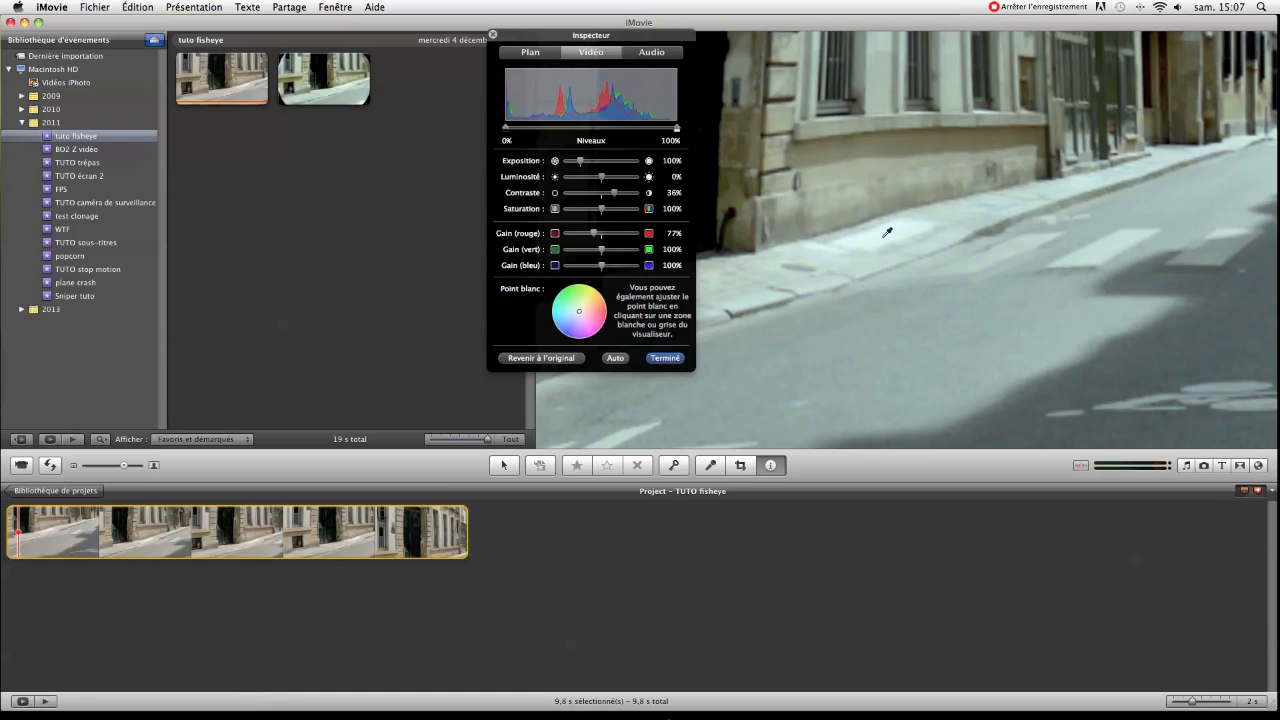
Step: Apply the Romantique video effect to the street clip and play the project to preview it
left_click(532, 52)
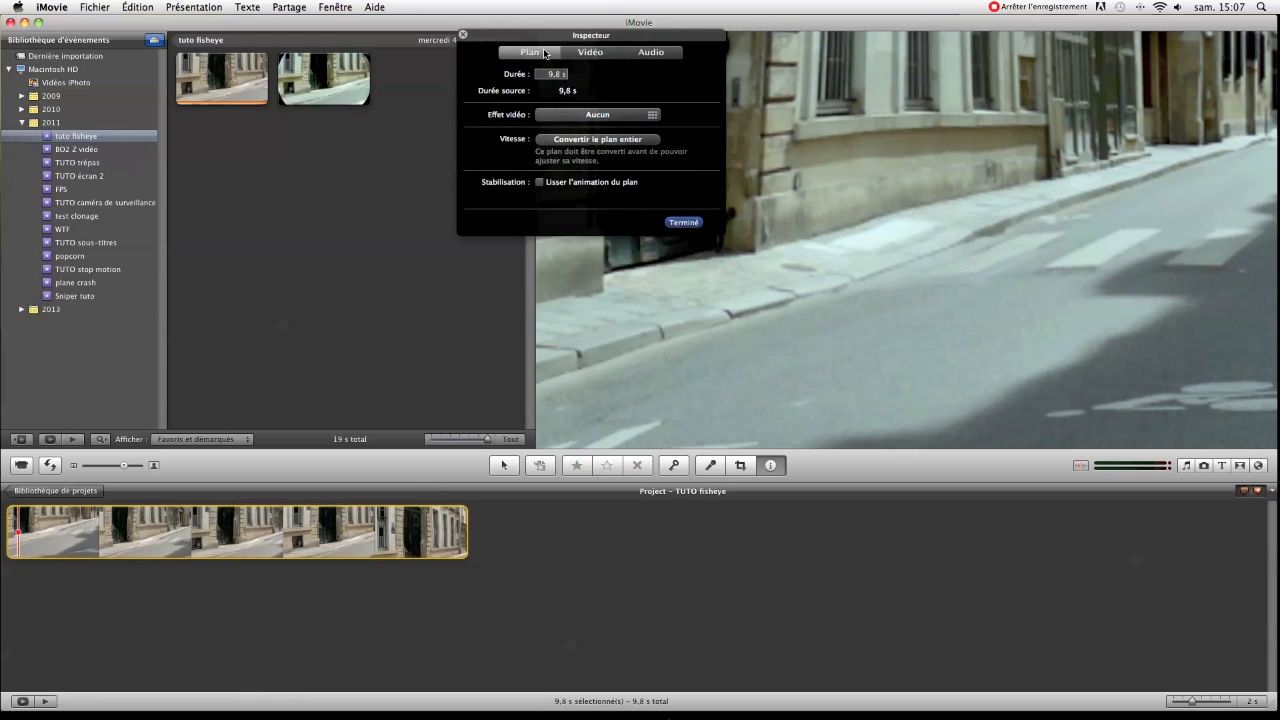
left_click_drag(576, 42, 272, 95)
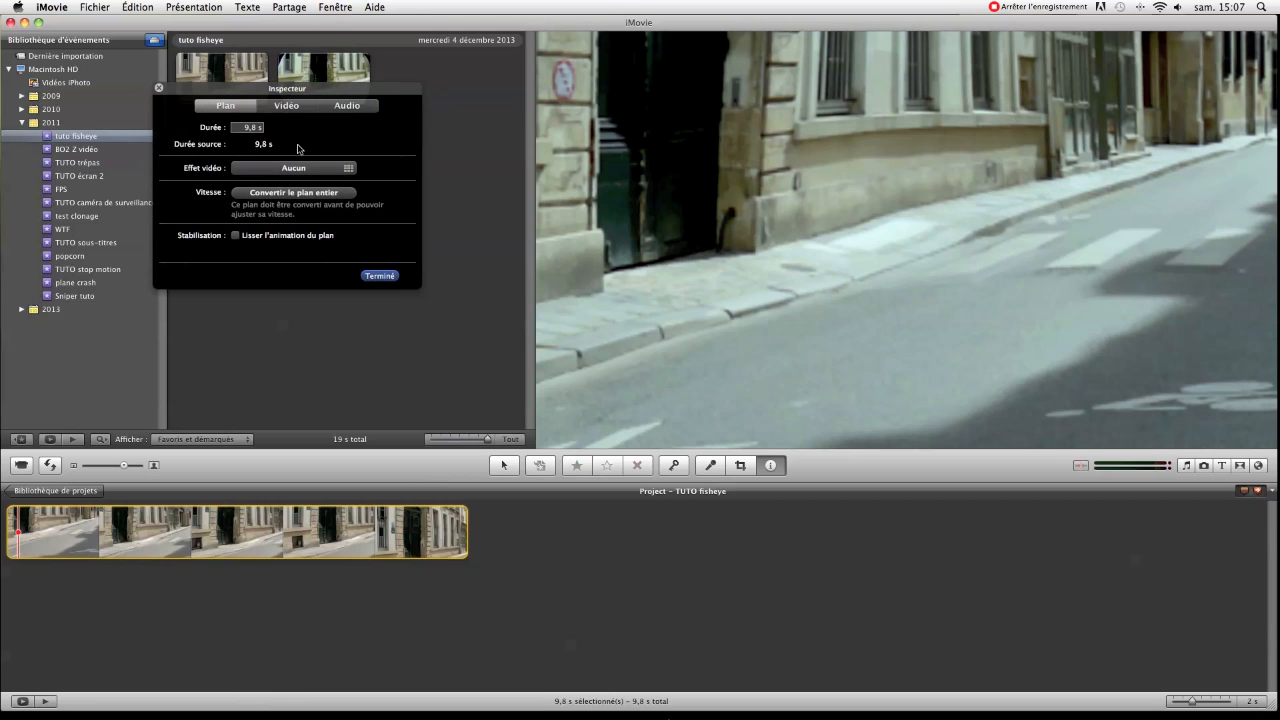
left_click(308, 168)
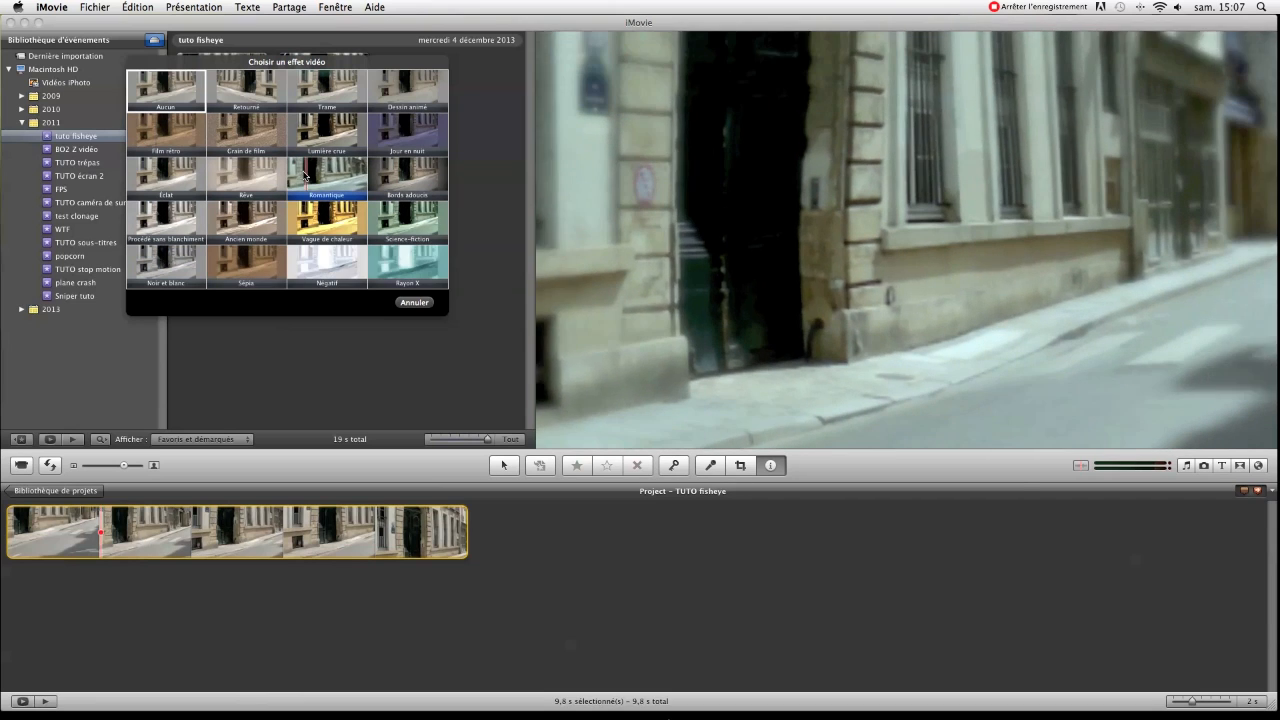
left_click(310, 175)
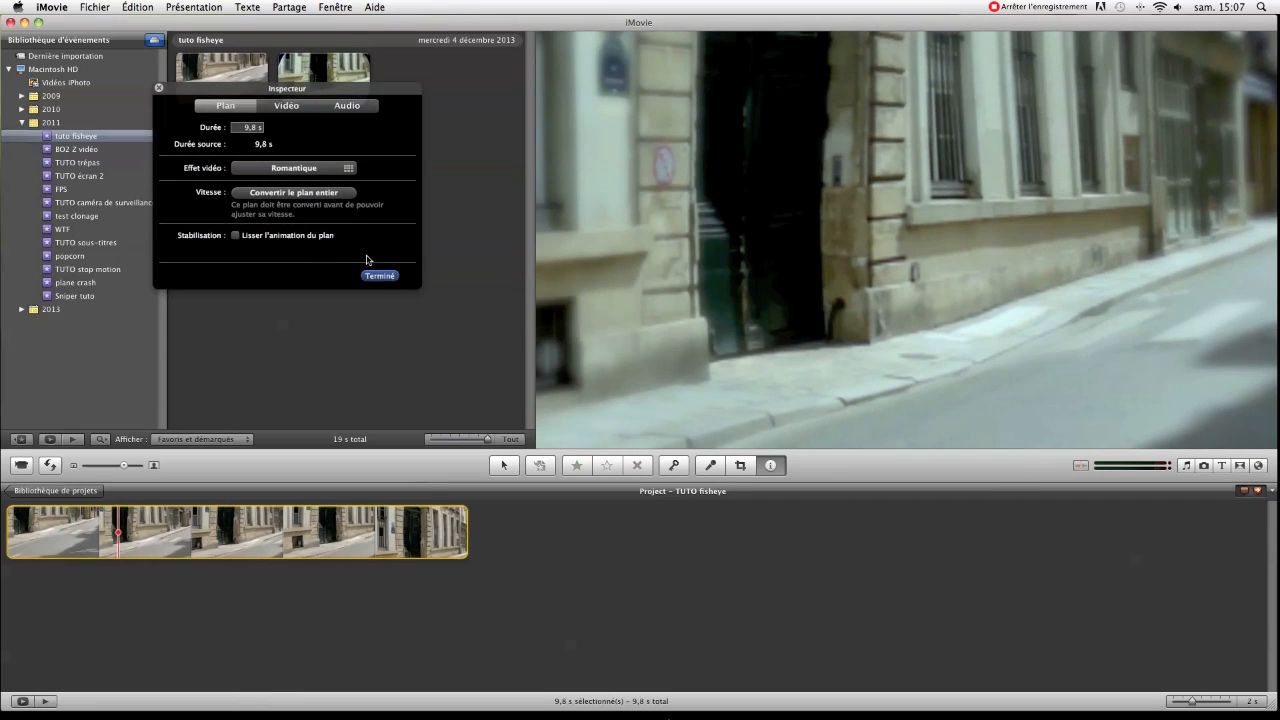
left_click(379, 276)
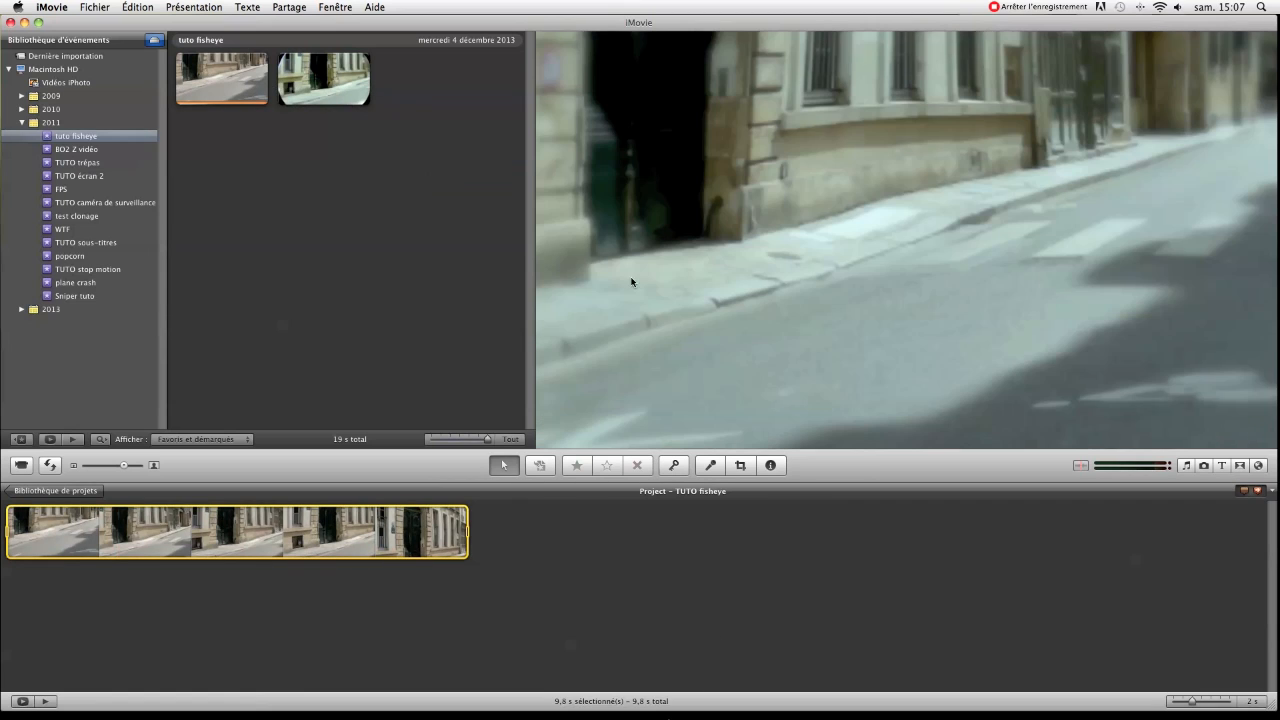
left_click(618, 556)
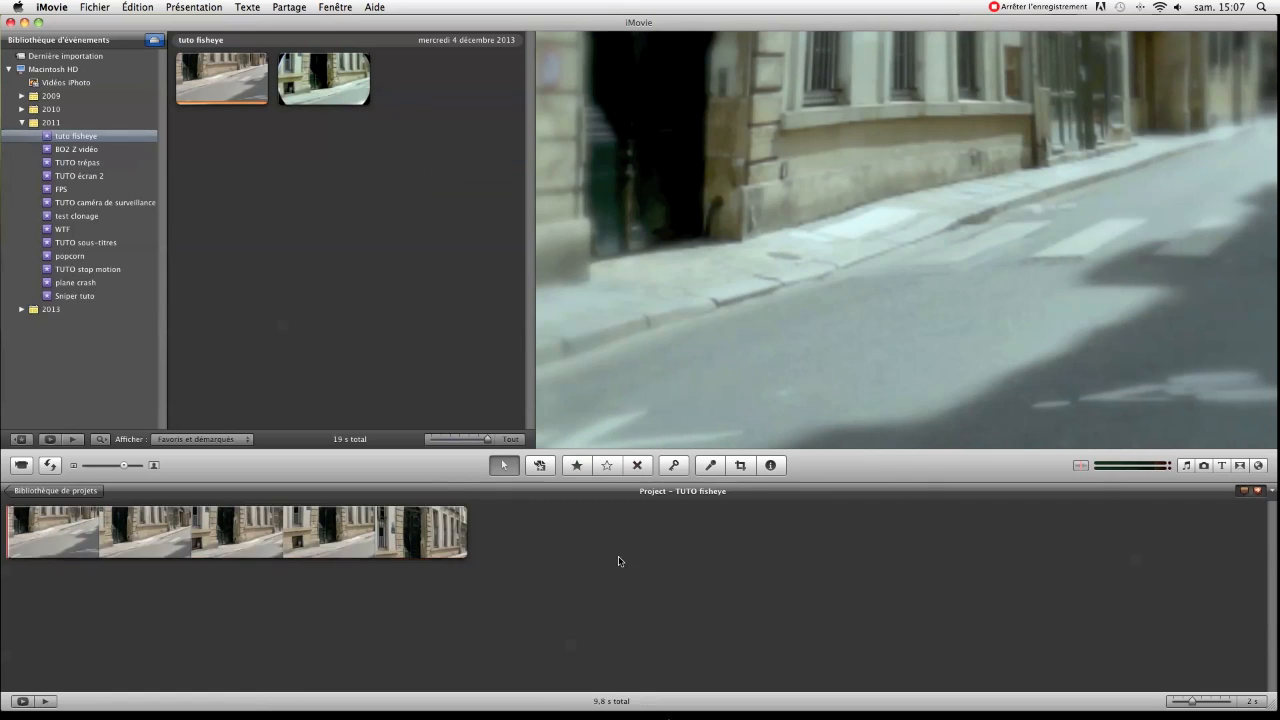
key("space")
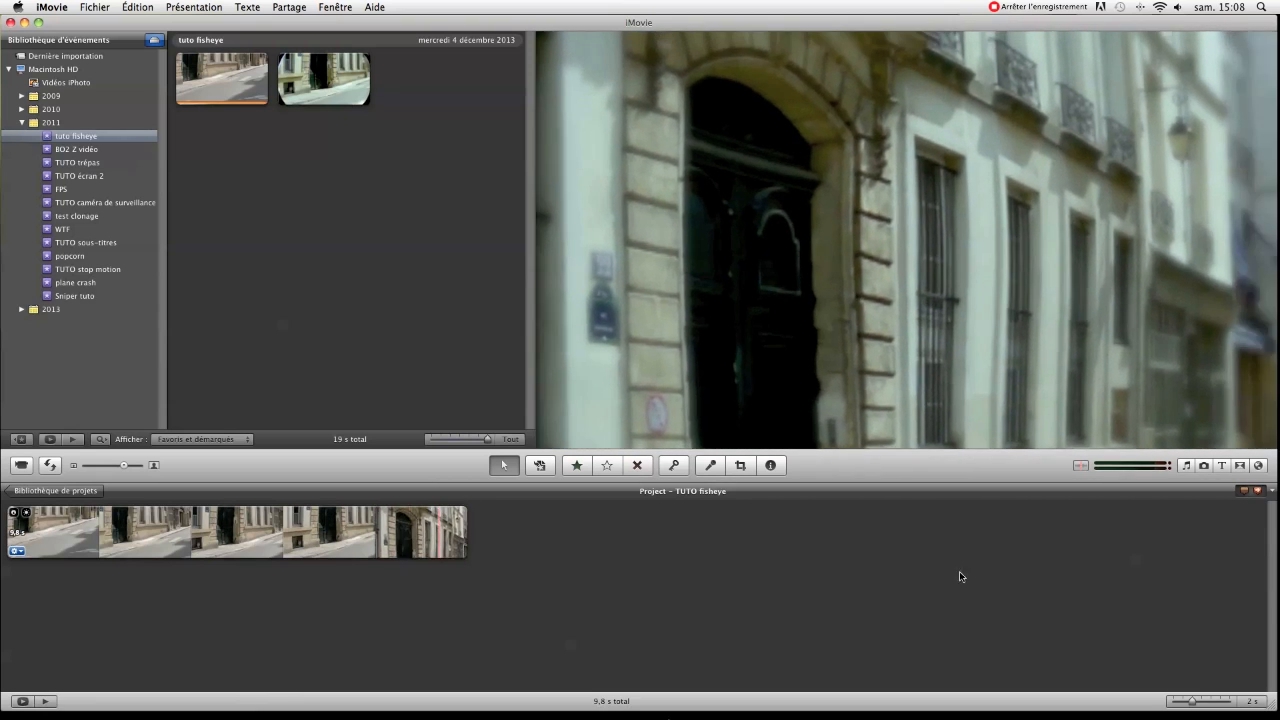
Step: Add a plain green background clip after the street clip in the project
left_click(1204, 466)
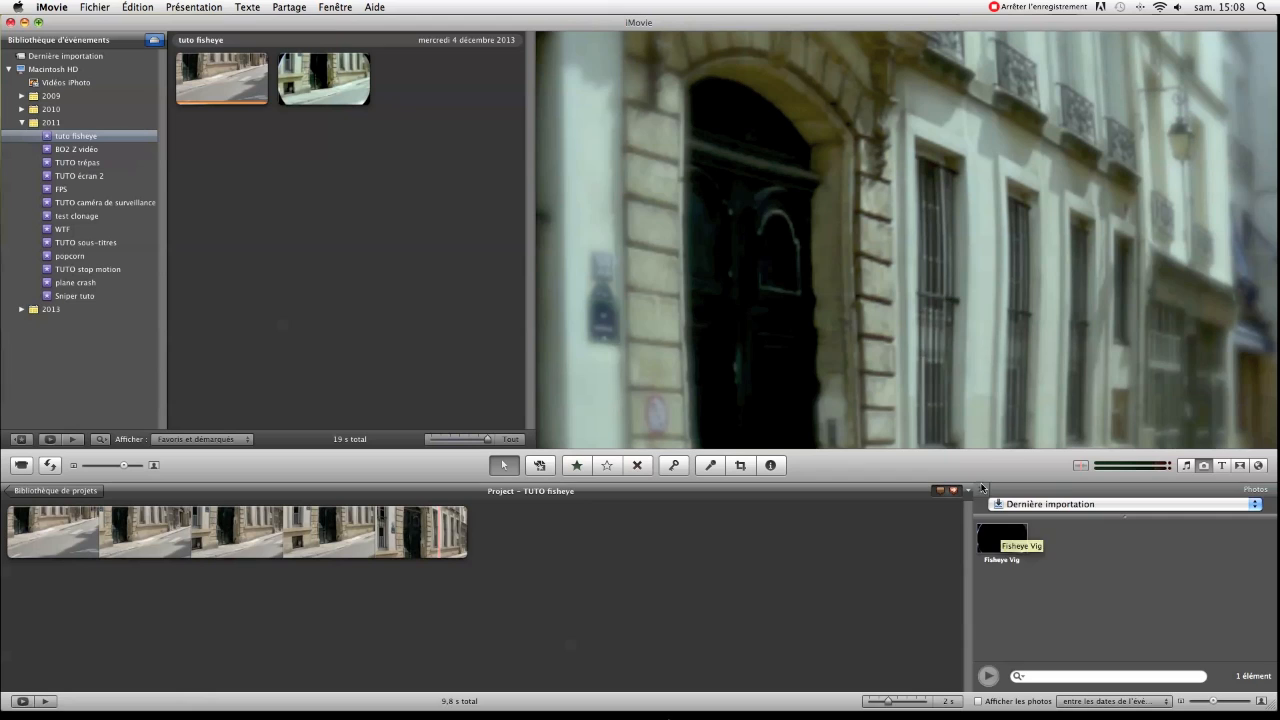
left_click(982, 490)
left_click(1259, 466)
scroll(1072, 570, "down", 5)
left_click_drag(1152, 604, 717, 543)
left_click(982, 490)
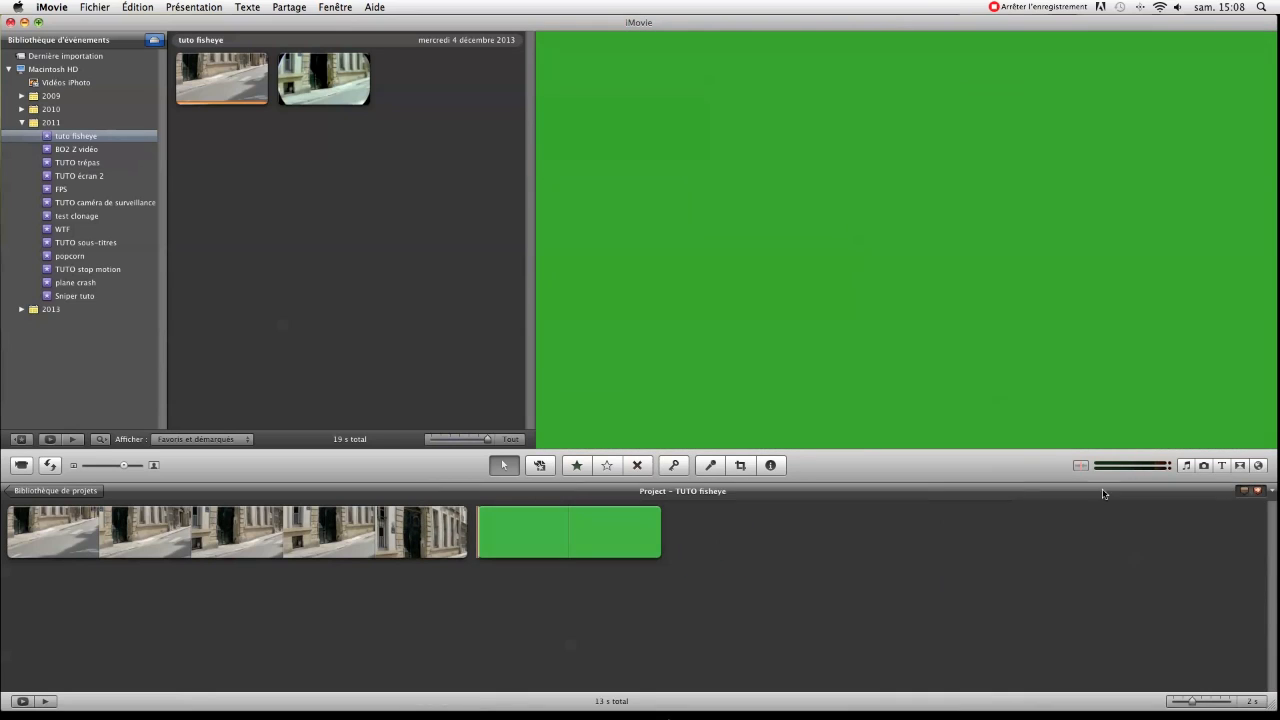
Step: Place the Fisheye Vig image over the green clip as picture-in-picture, enlarged to over half the frame width
left_click(1203, 466)
left_click_drag(1000, 540, 573, 545)
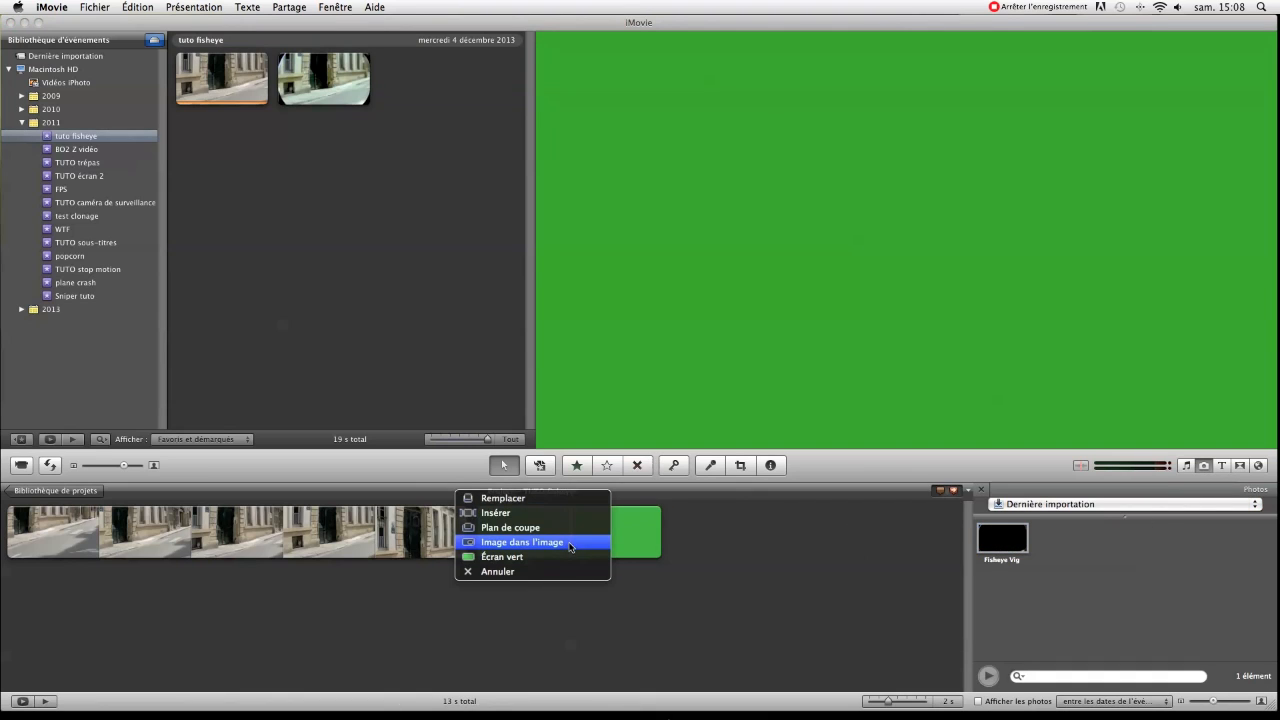
left_click(557, 543)
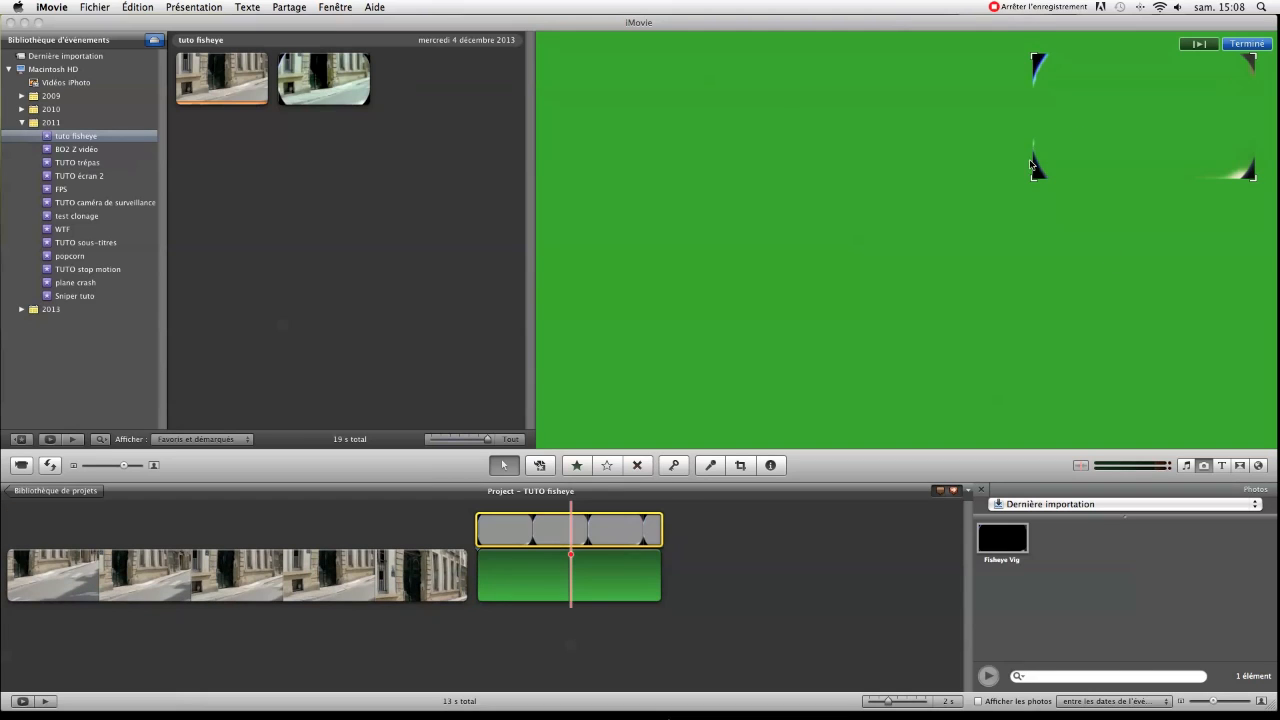
left_click_drag(1035, 180, 939, 227)
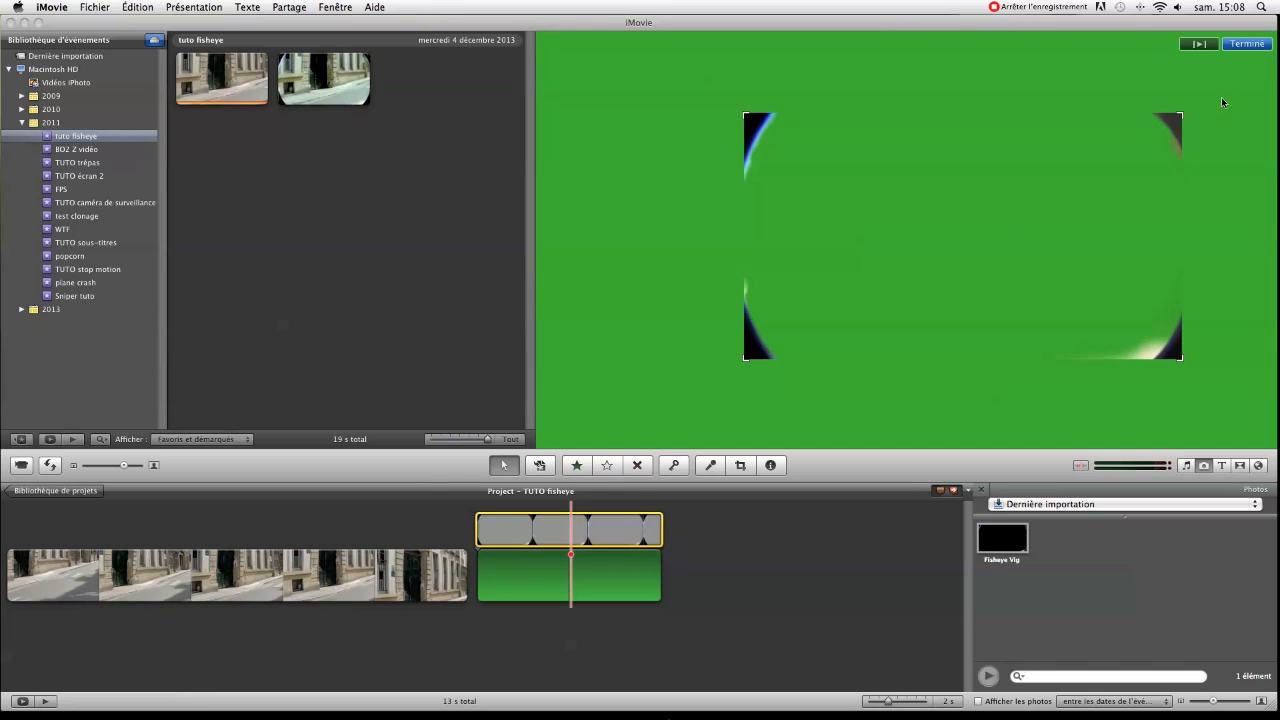
left_click(1245, 45)
Step: Delete the green background clip together with its overlay and hide the photo browser
left_click(636, 560)
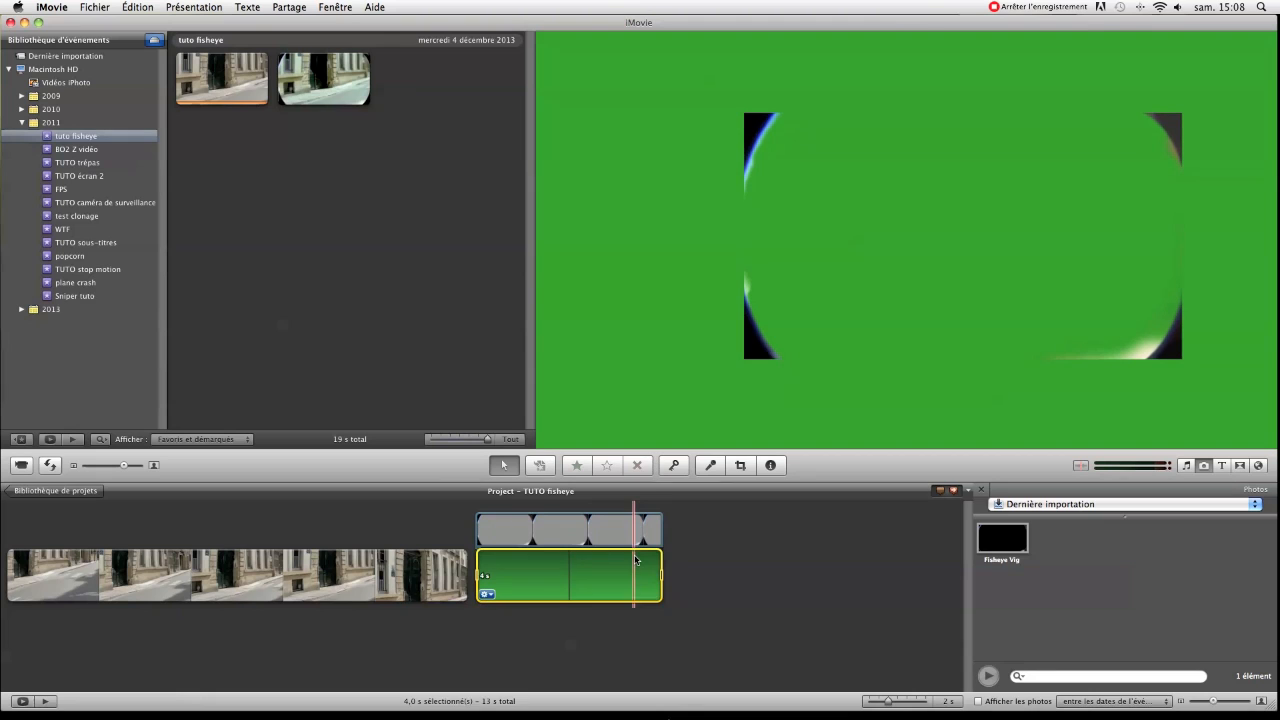
key("Delete")
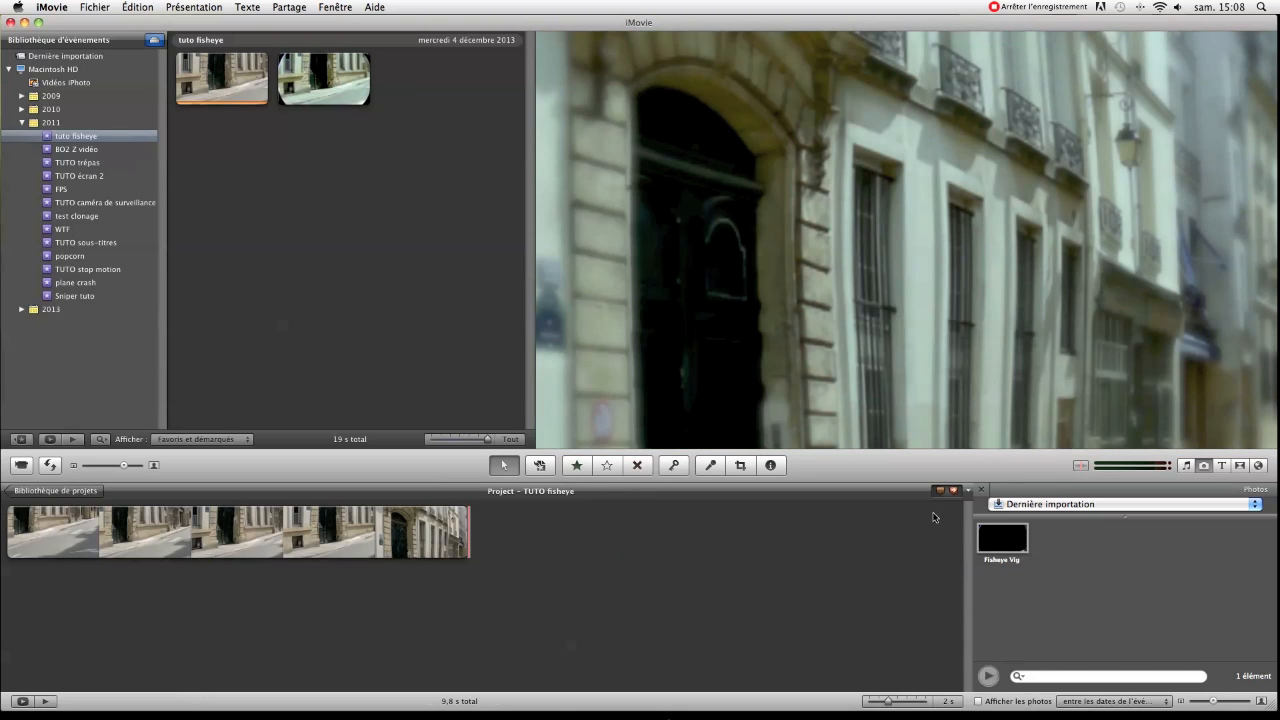
left_click(985, 488)
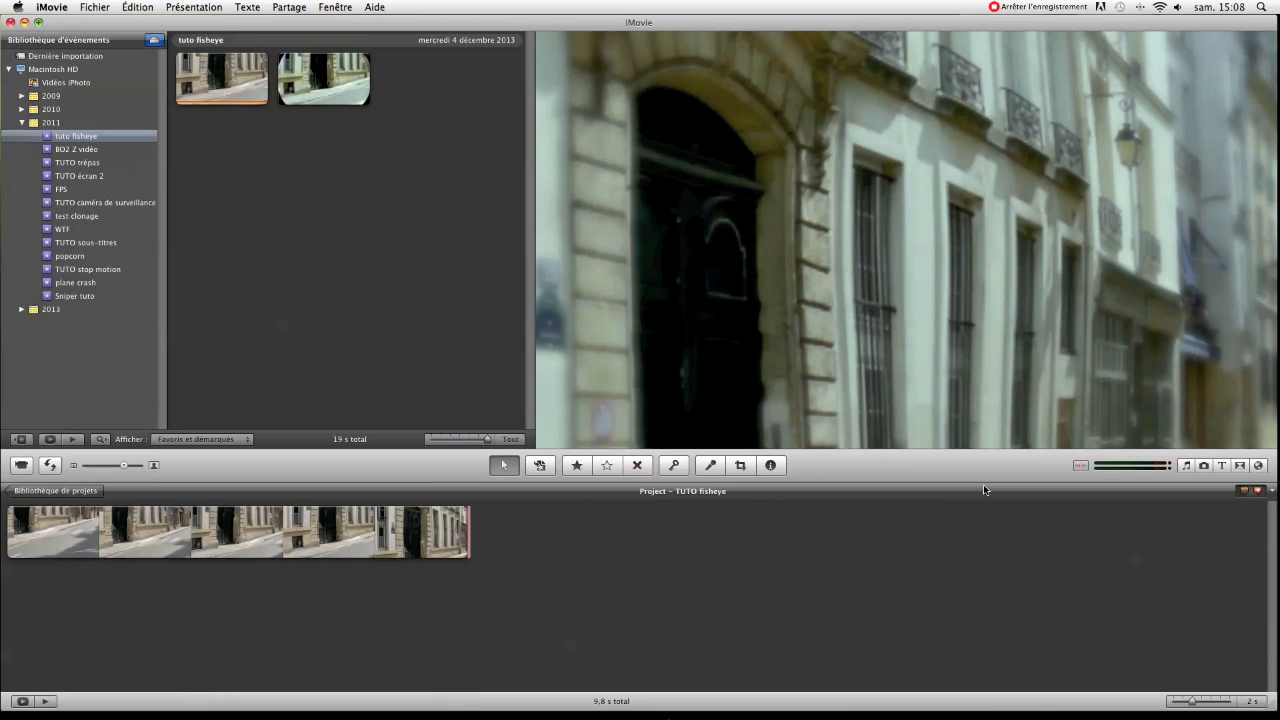
Step: Check in the general preferences whether the advanced tools are enabled
left_click(50, 8)
left_click(72, 44)
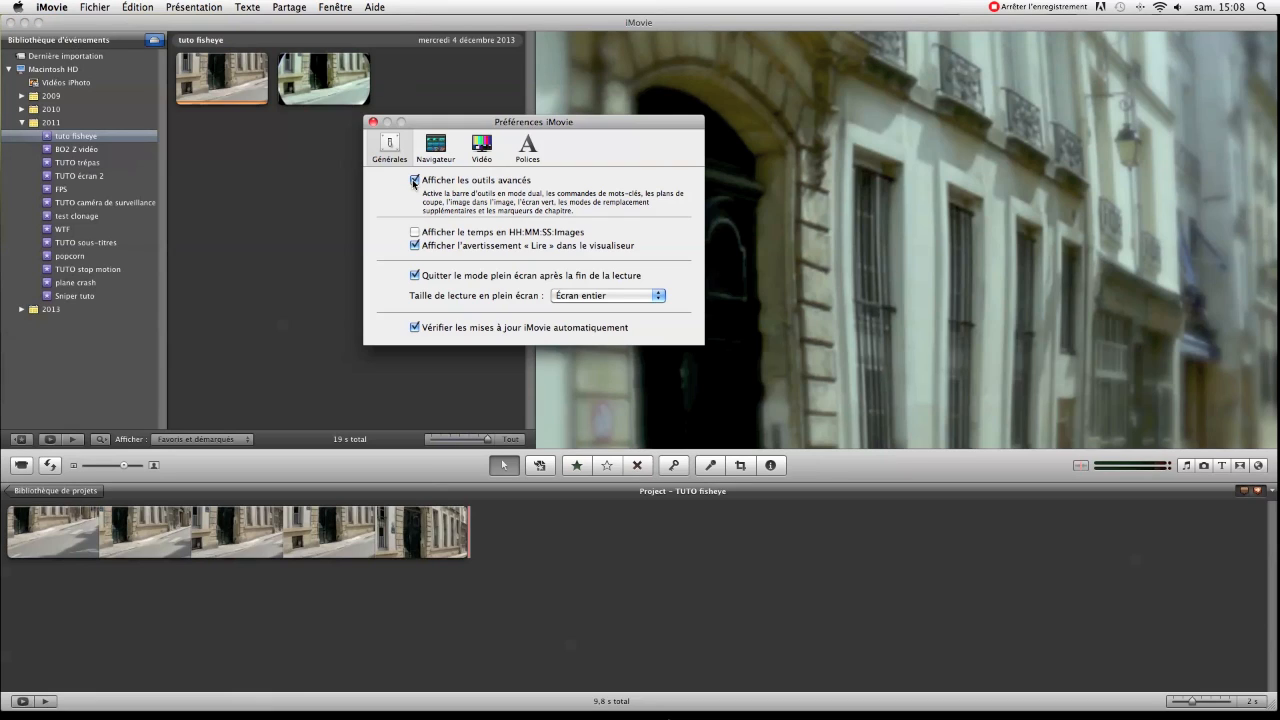
left_click(373, 122)
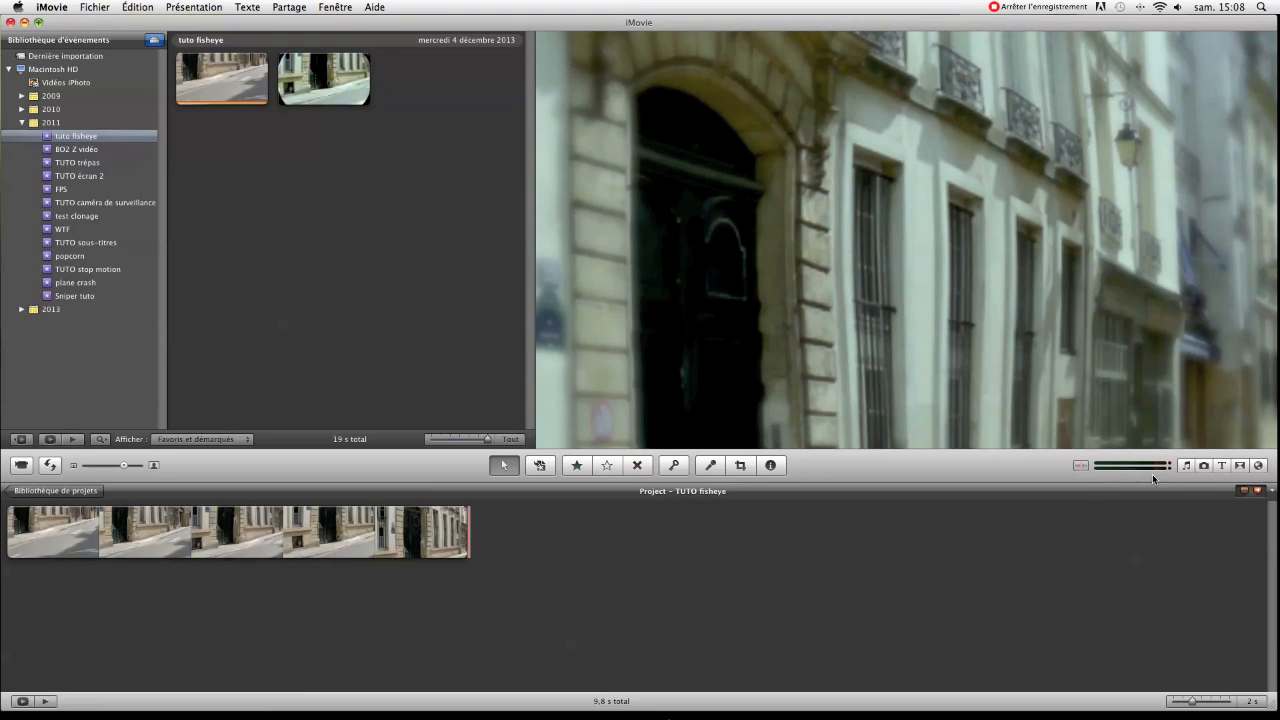
Step: Place the Fisheye Vig image over the street clip as picture-in-picture and extend it to the clip's full length
left_click(1203, 465)
left_click_drag(1001, 545, 360, 545)
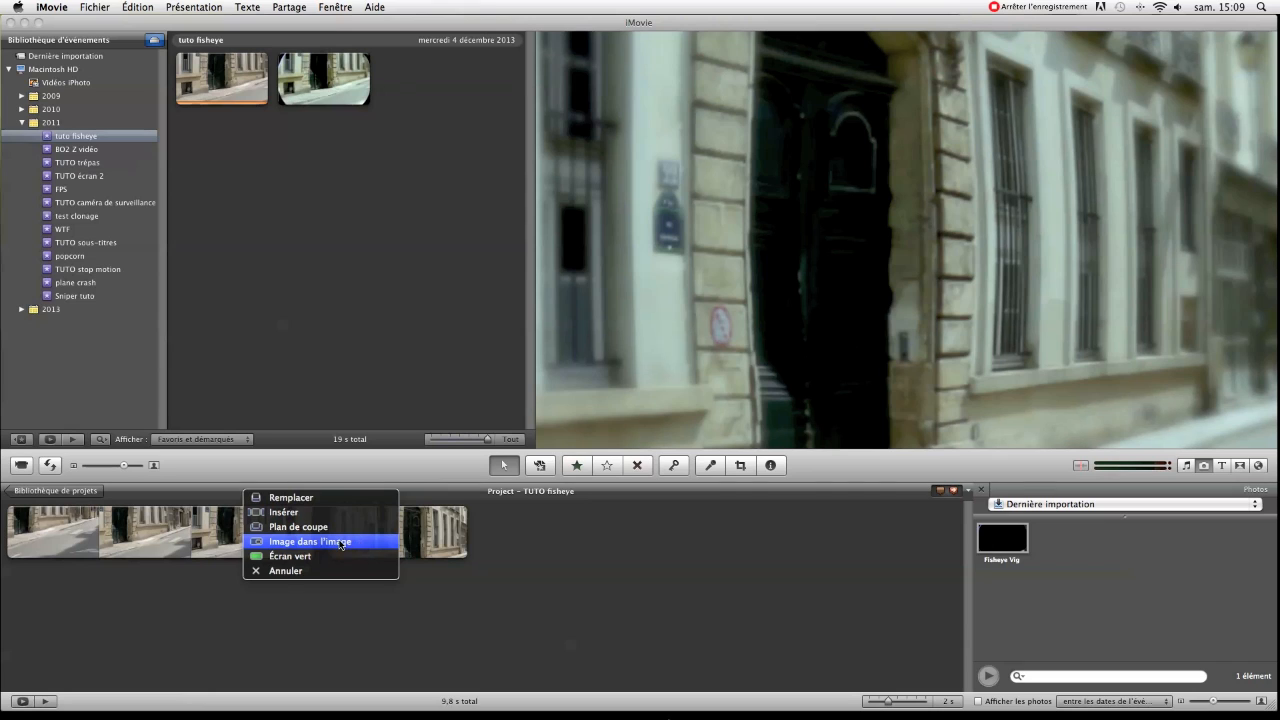
left_click(341, 544)
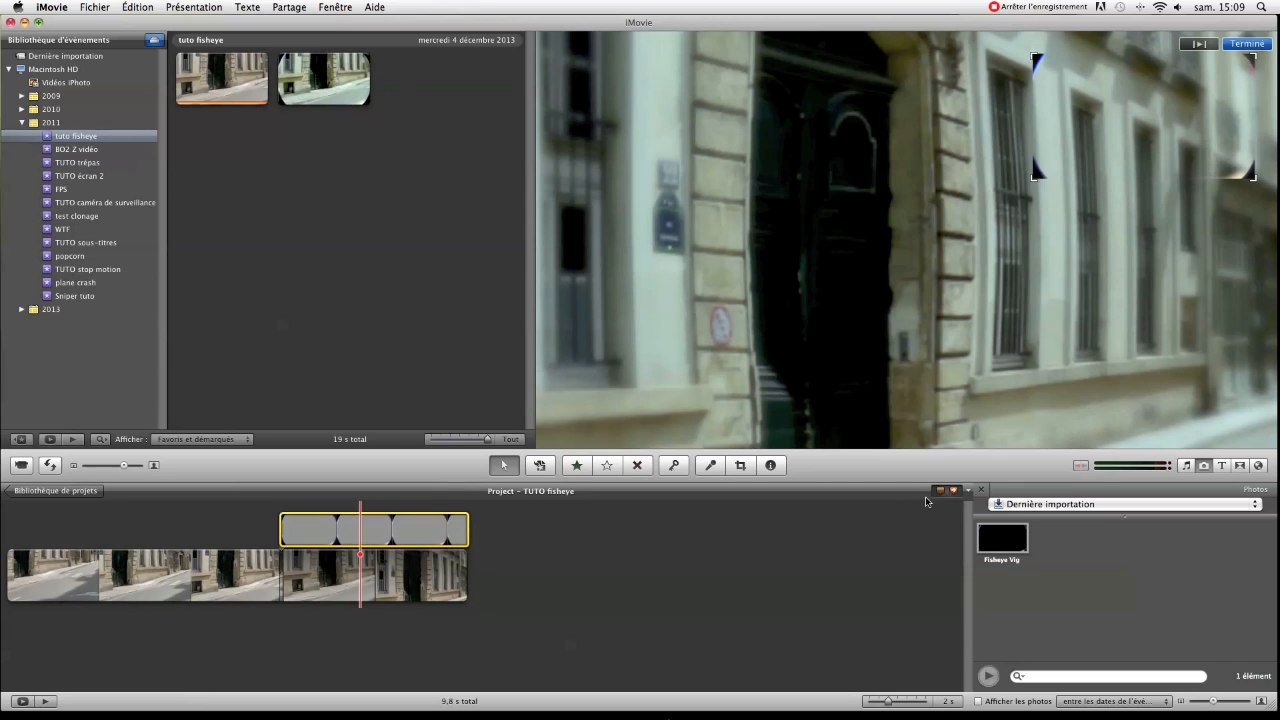
left_click(981, 490)
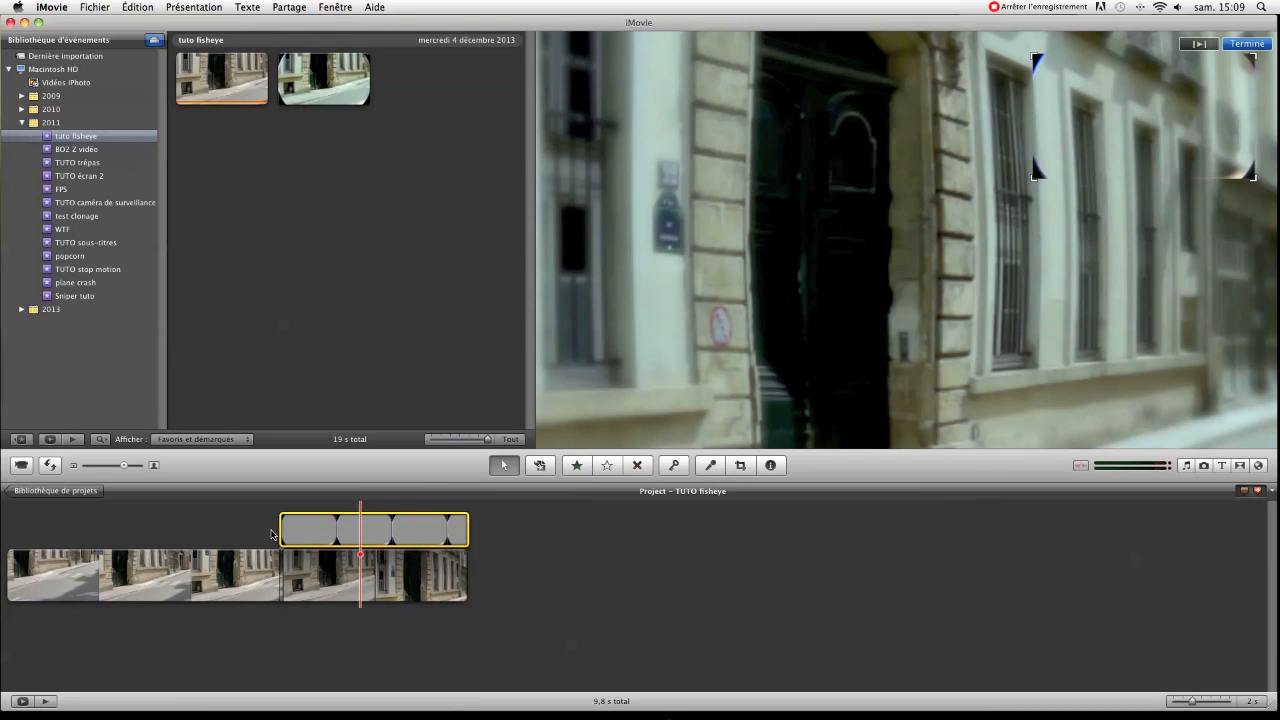
left_click_drag(281, 537, 6, 541)
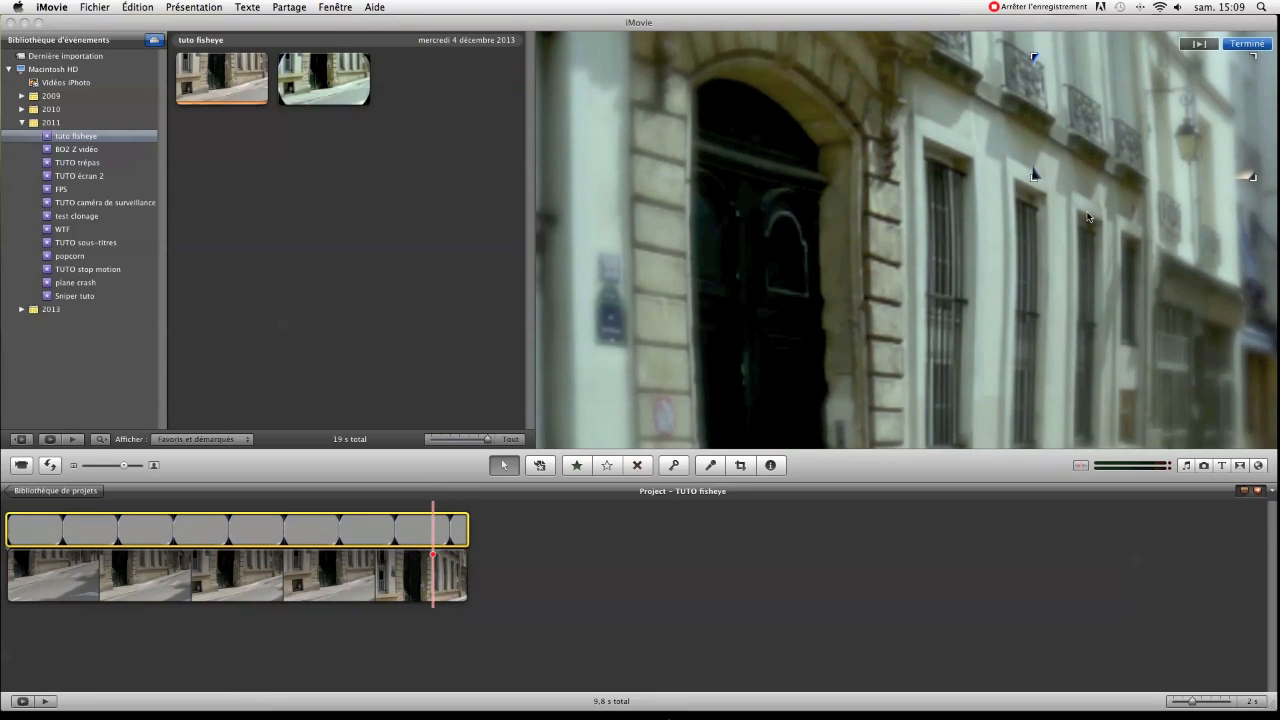
Step: Reposition and enlarge the Fisheye Vig overlay so that it fills the whole video frame
left_click_drag(1133, 136, 616, 84)
left_click_drag(980, 315, 1275, 450)
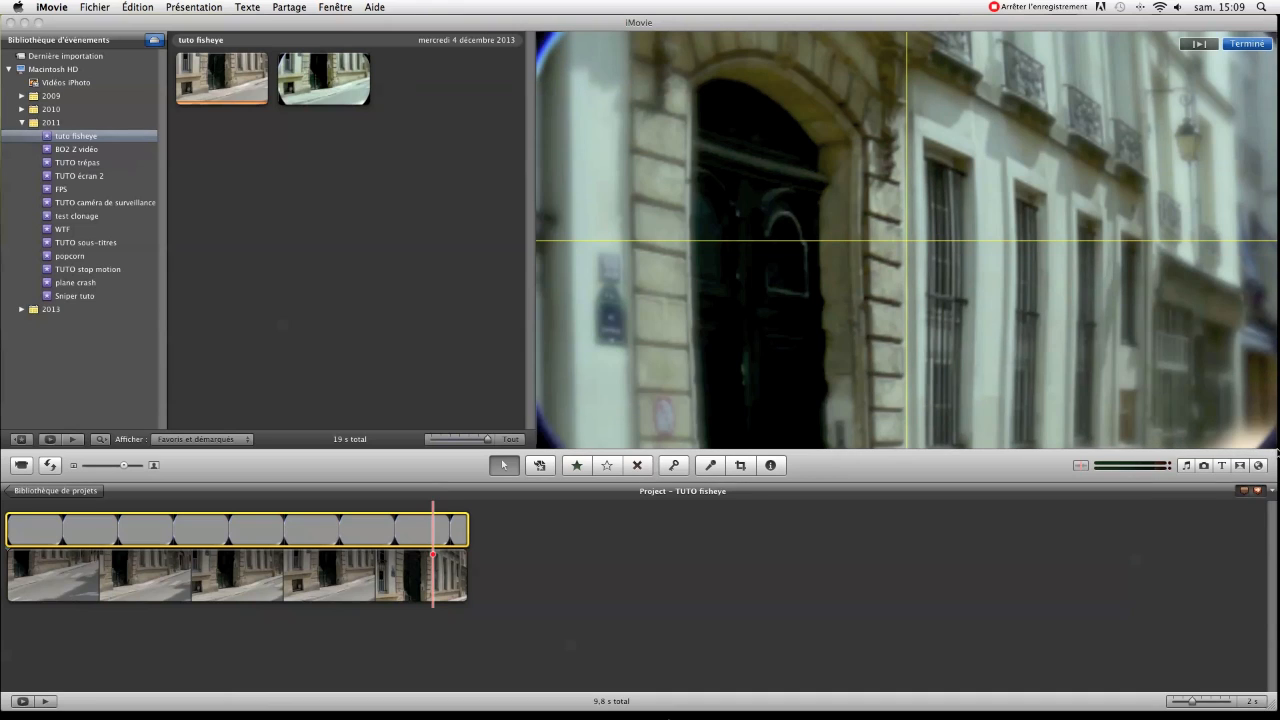
left_click_drag(1277, 452, 1277, 452)
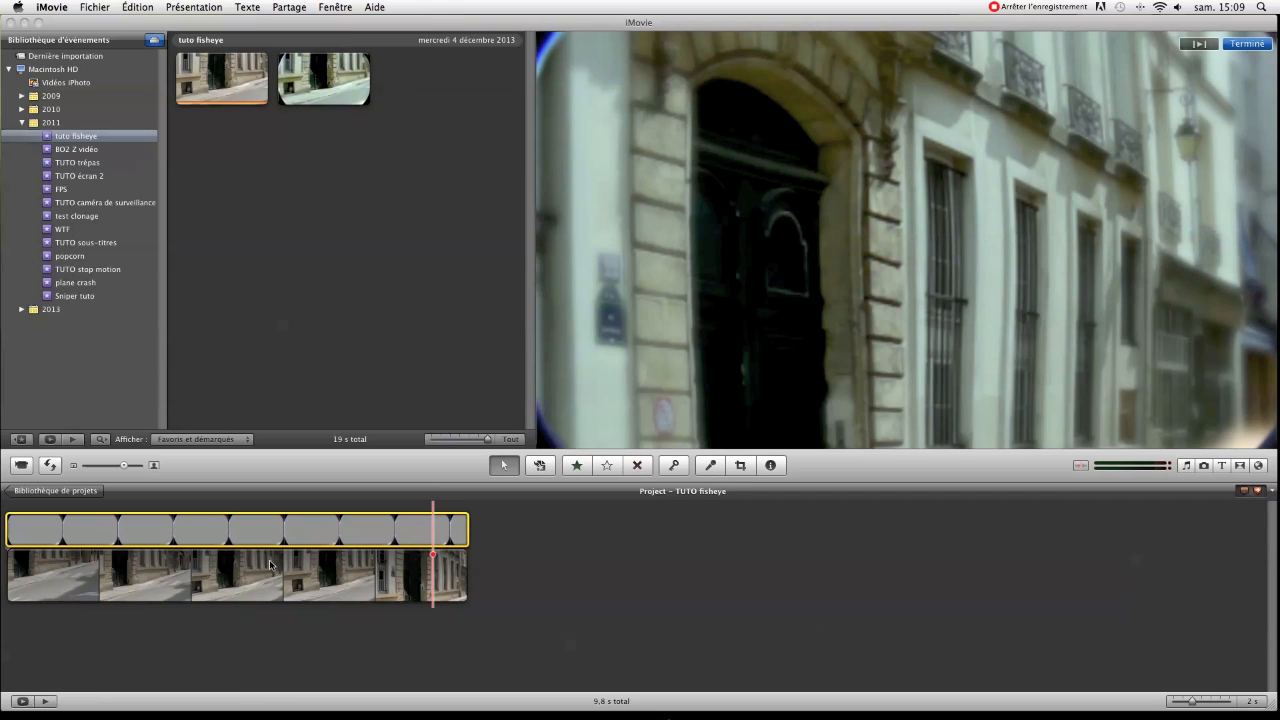
Step: Set the Fisheye Vig overlay's cropping to Adapter instead of Ken Burns and play the project from the start
left_click(18, 543)
left_click(80, 564)
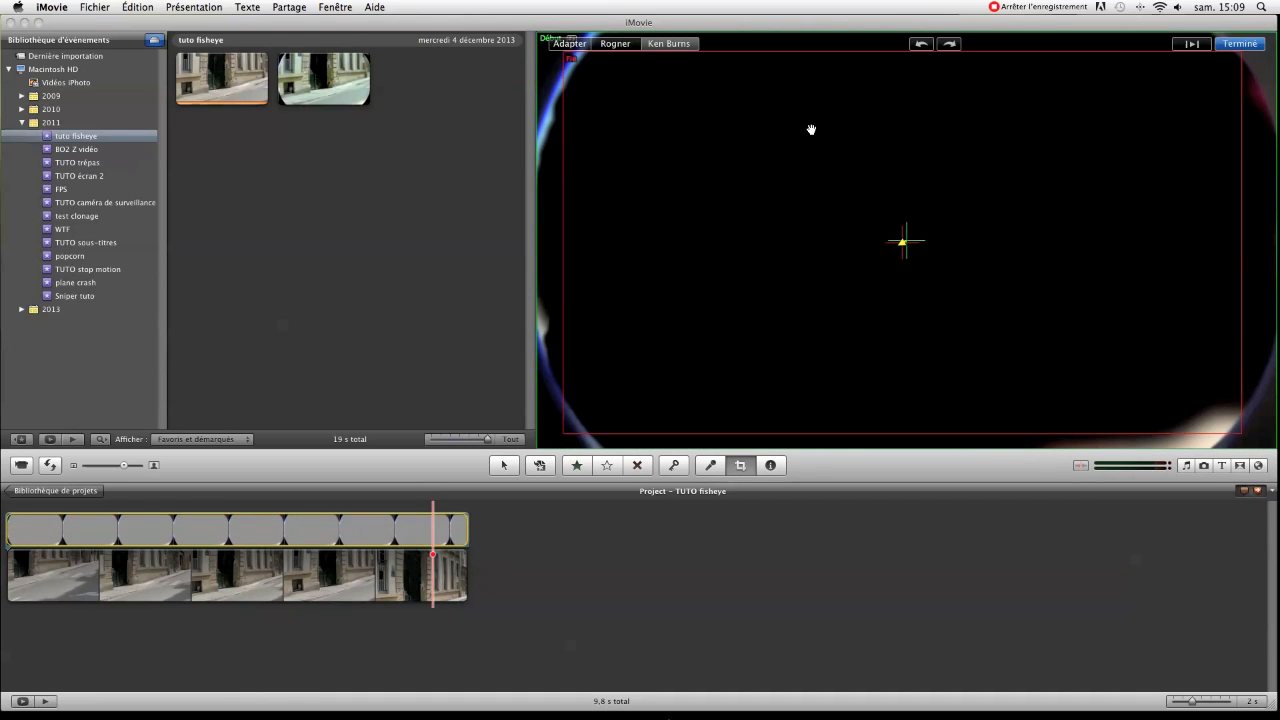
left_click(578, 44)
left_click(628, 44)
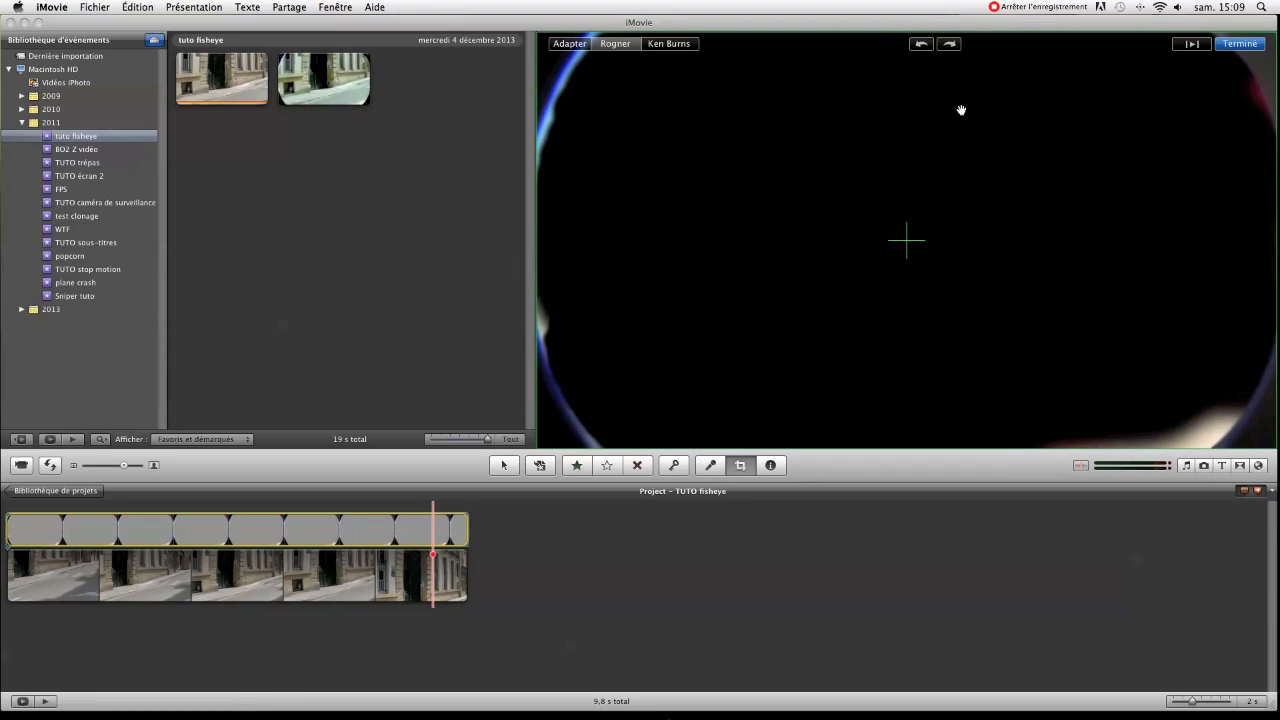
left_click(569, 44)
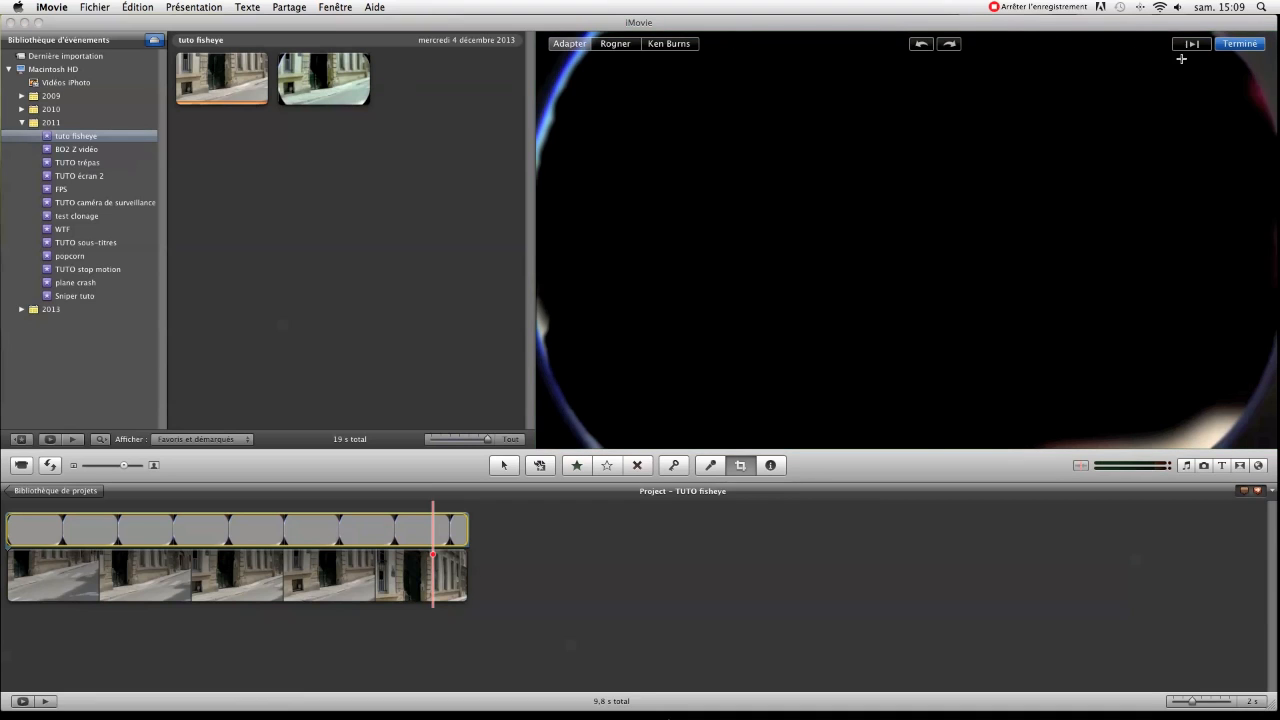
left_click(1240, 43)
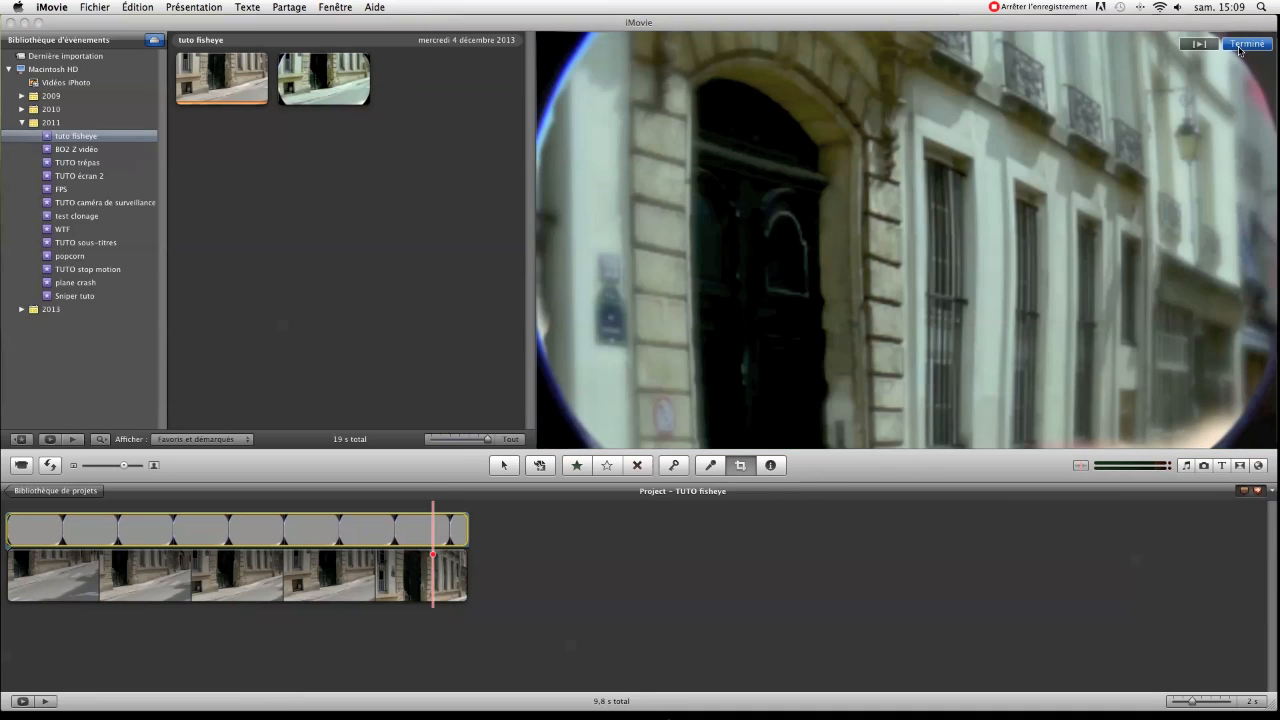
left_click(657, 548)
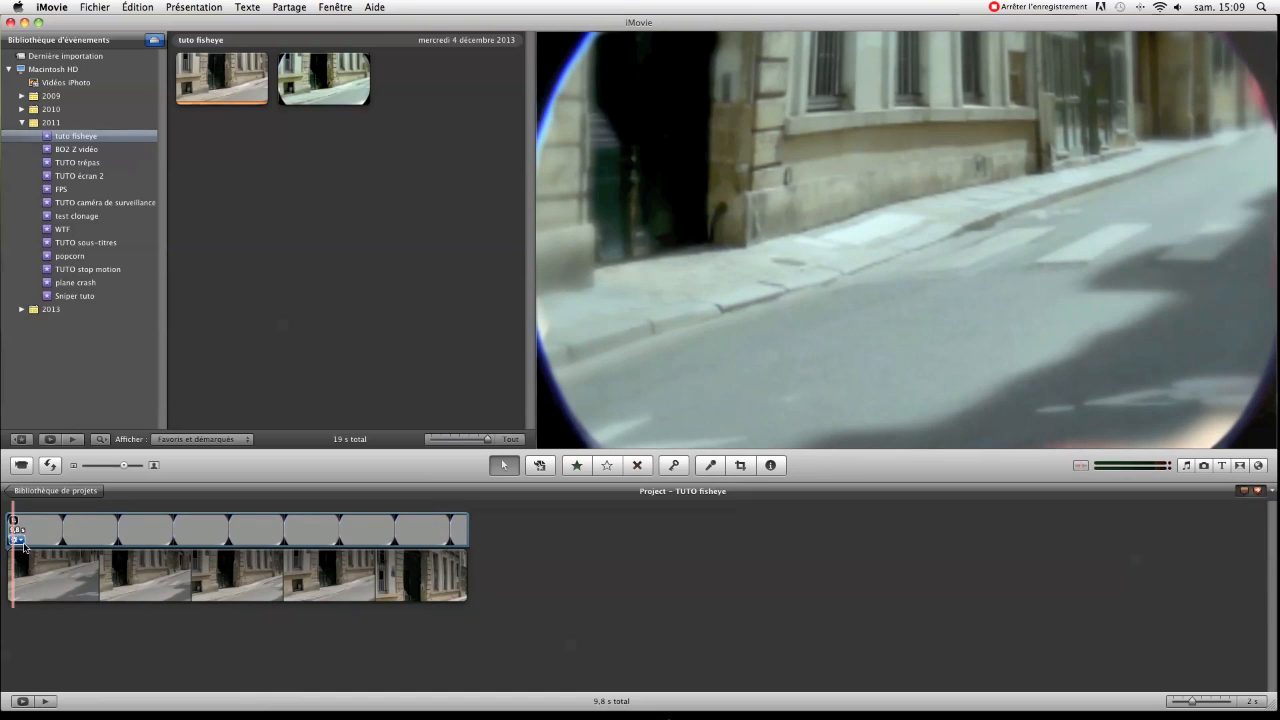
key("space")
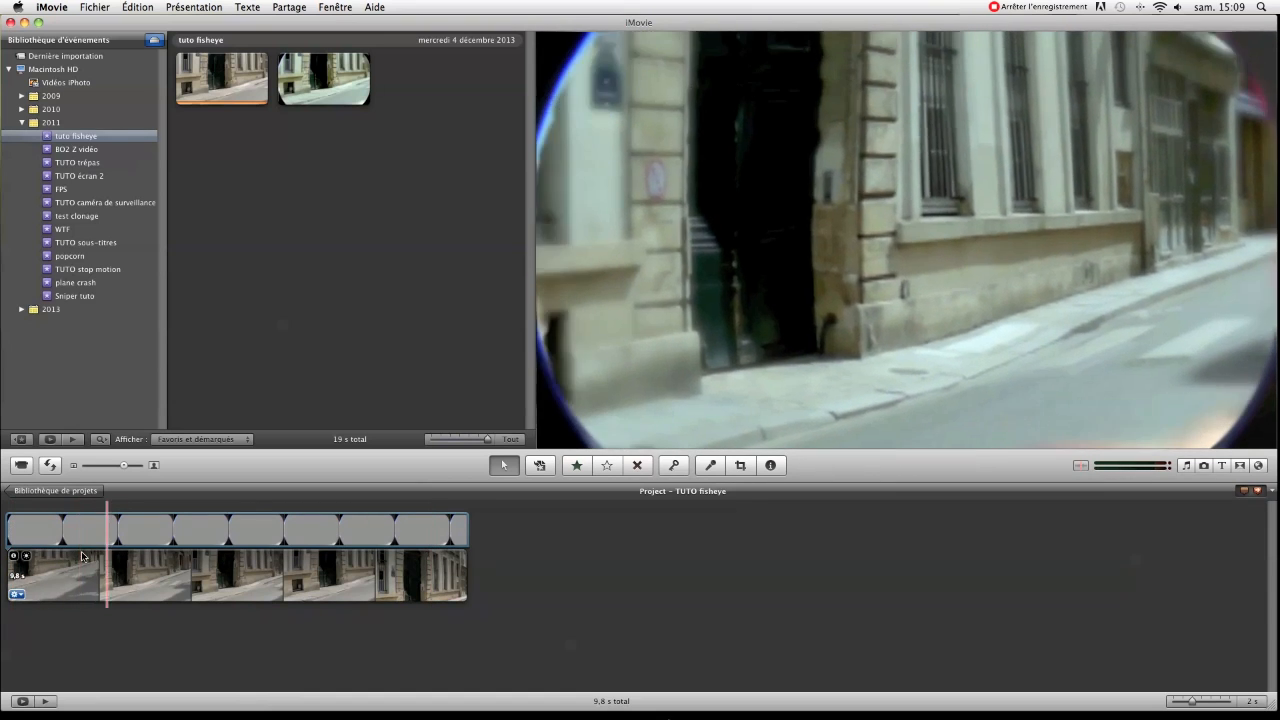
Step: Reduce the Fisheye Vig overlay's saturation to 43% and raise its contrast to 55% in the video adjustments
key("space")
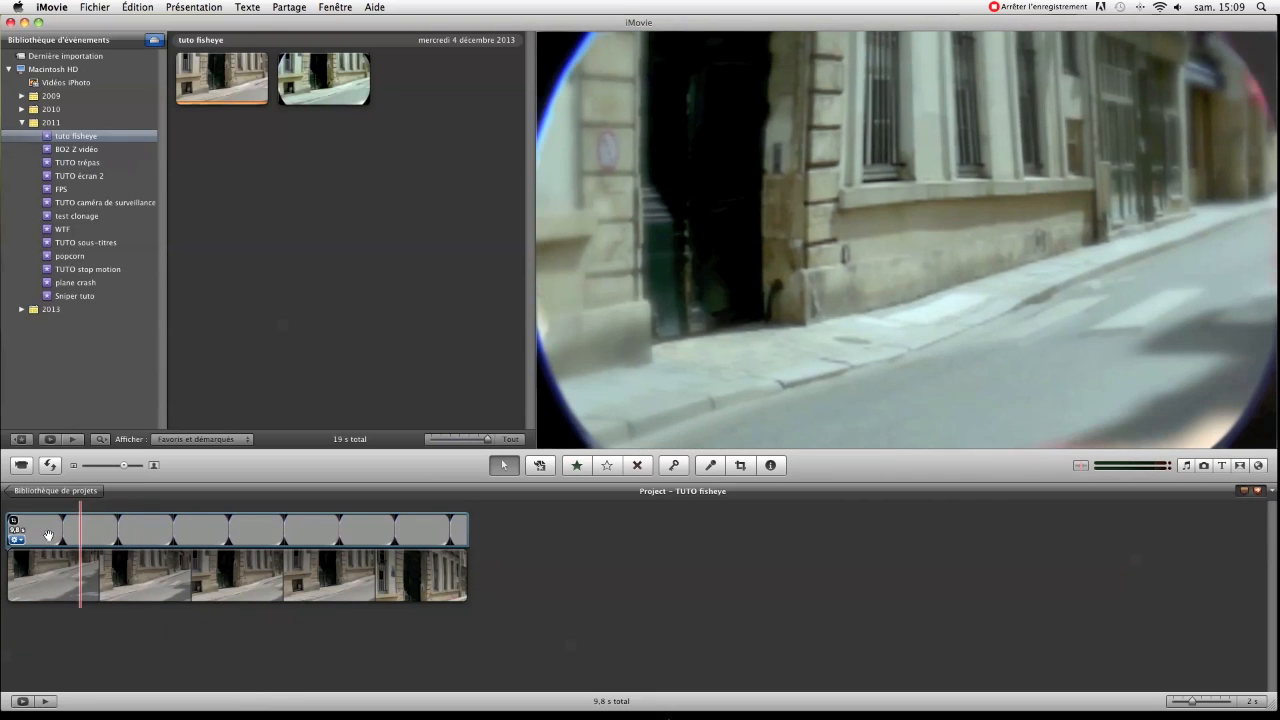
left_click(16, 539)
left_click(52, 556)
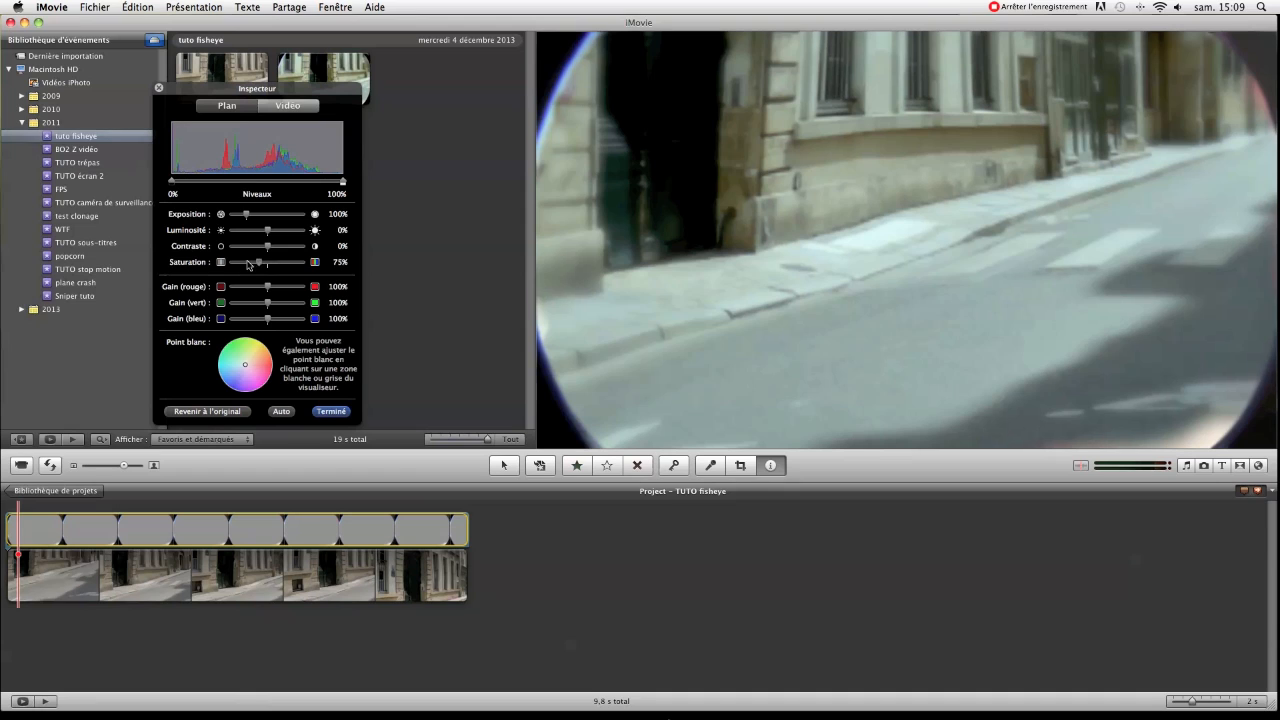
left_click_drag(269, 247, 287, 248)
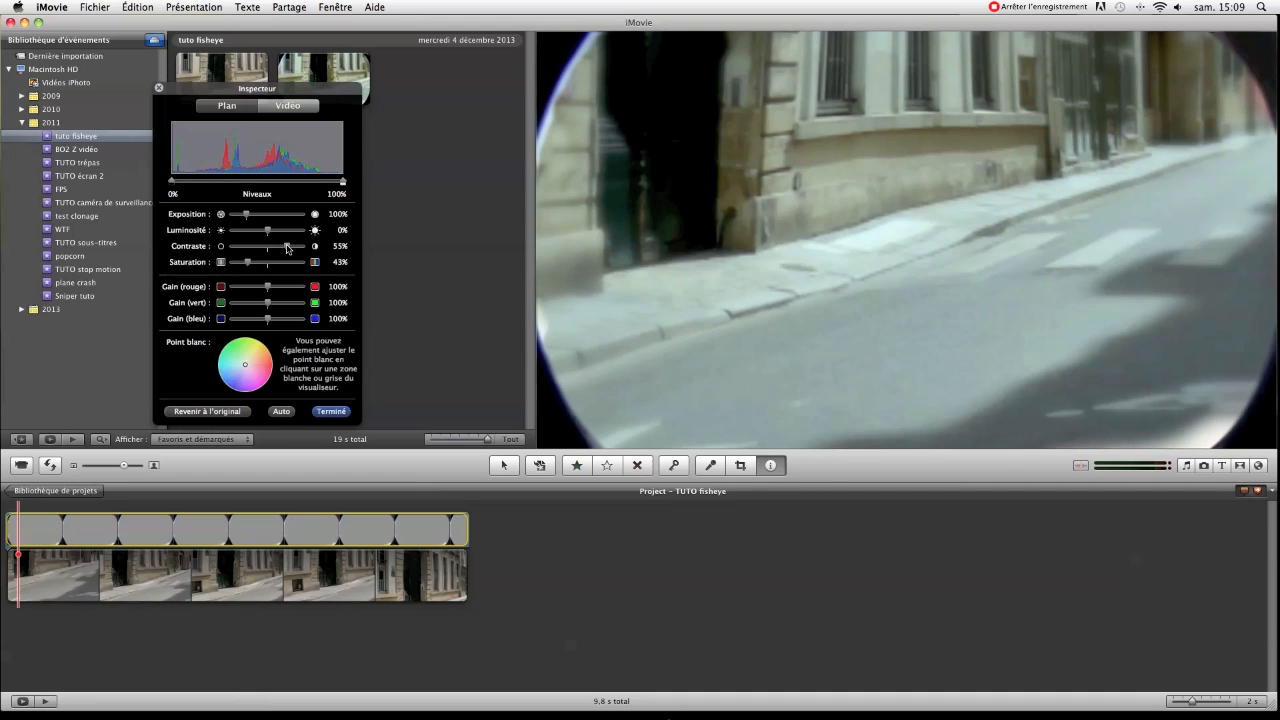
Step: Apply the Lumière crue video effect to the Fisheye Vig overlay and play the project from the start
left_click(227, 106)
left_click(275, 150)
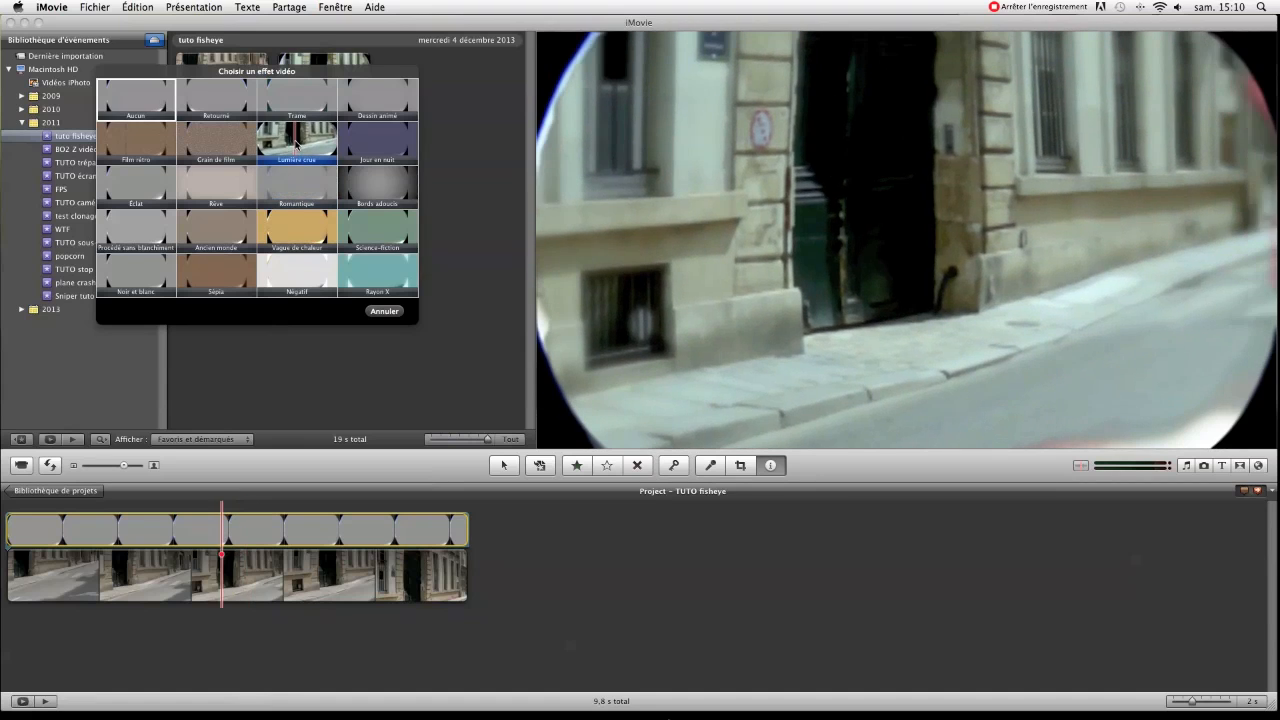
left_click(299, 144)
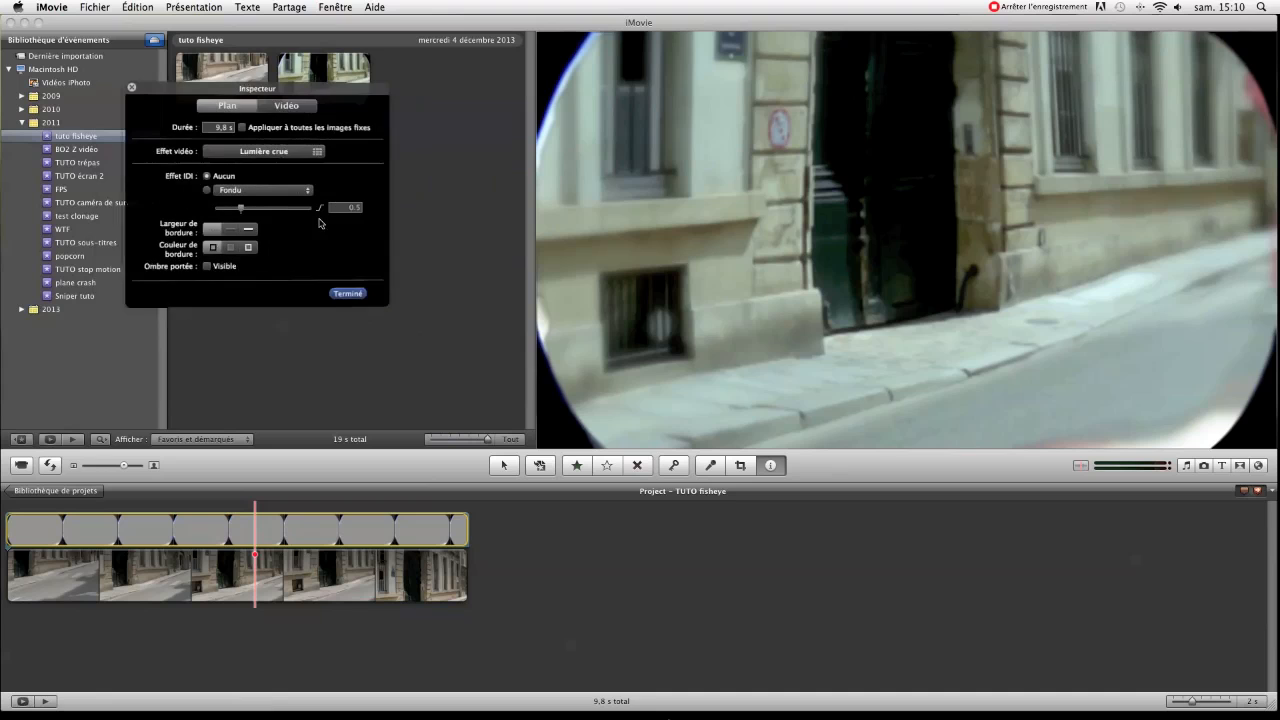
left_click(350, 294)
left_click(561, 554)
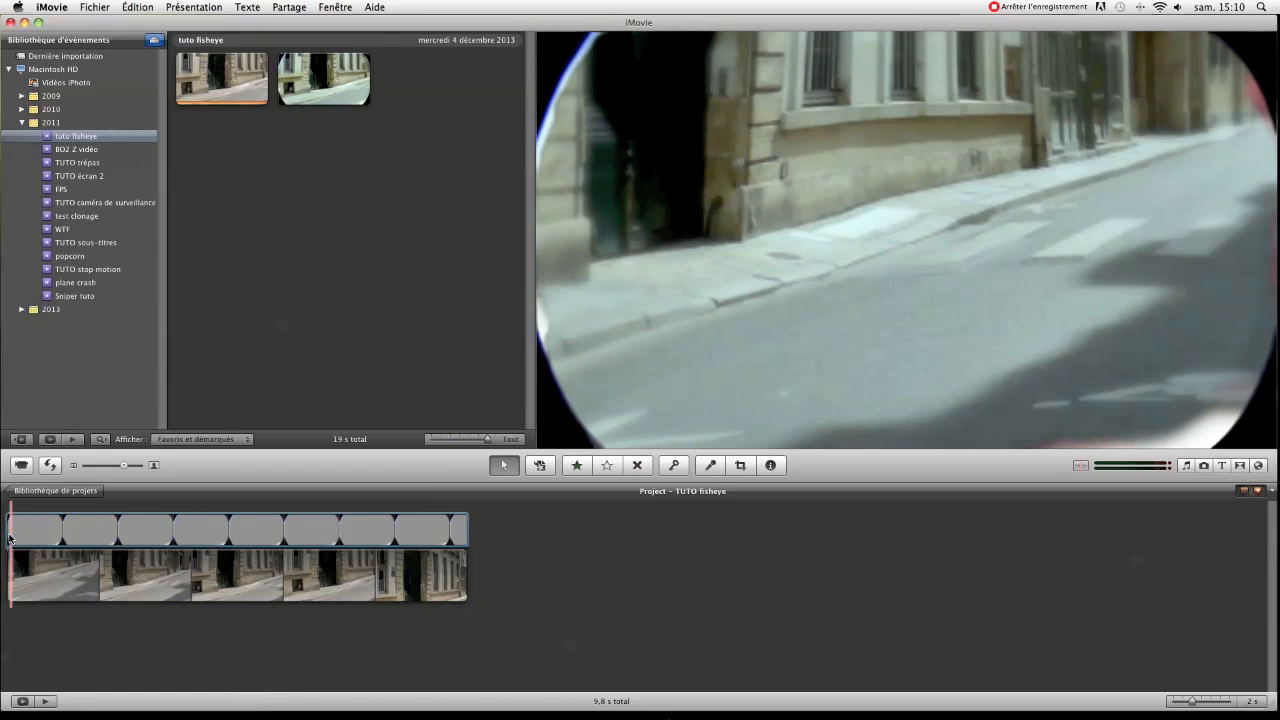
key("space")
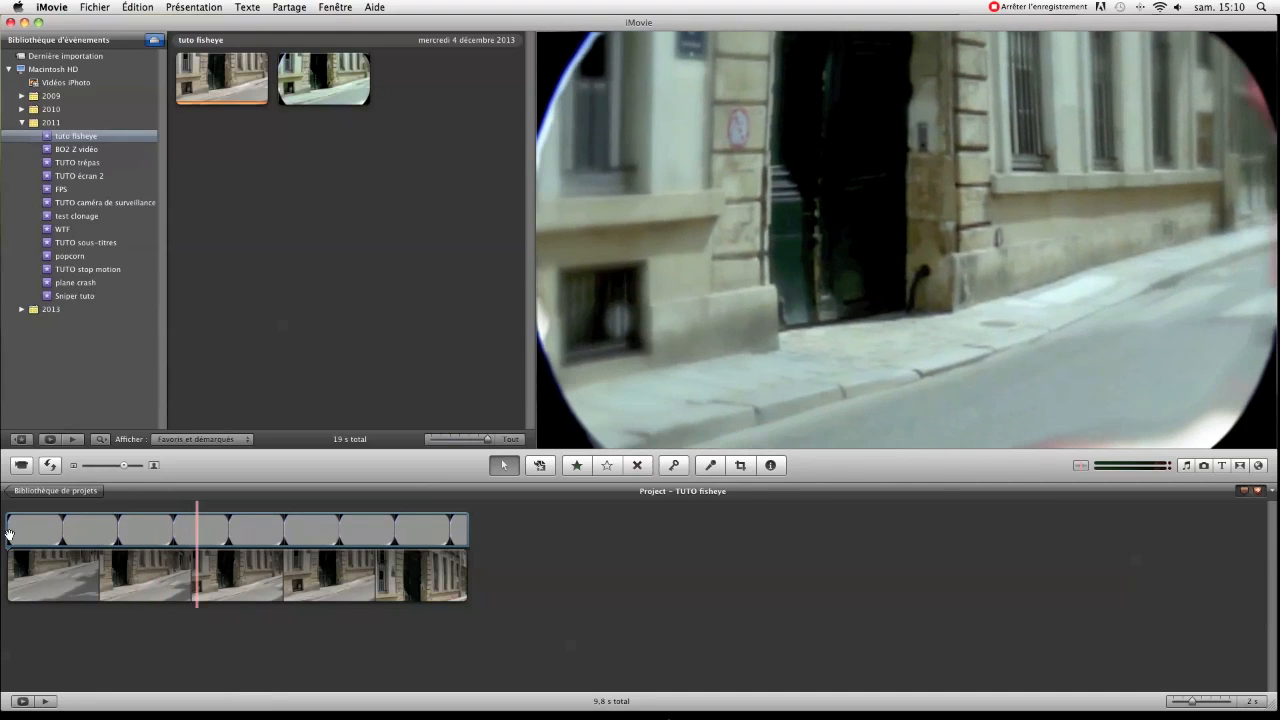
key("space")
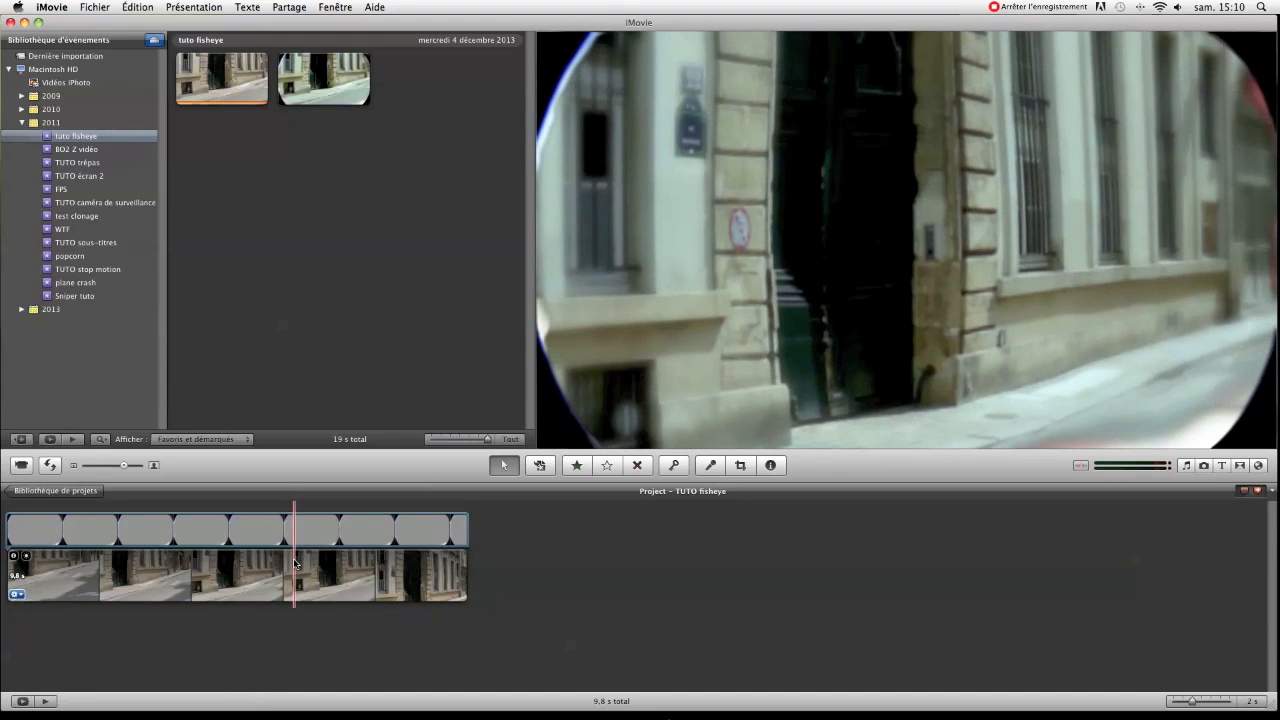
Step: Review the HD 1280x720 export settings for the TUTO fisheye project without exporting it
left_click(297, 7)
left_click(303, 94)
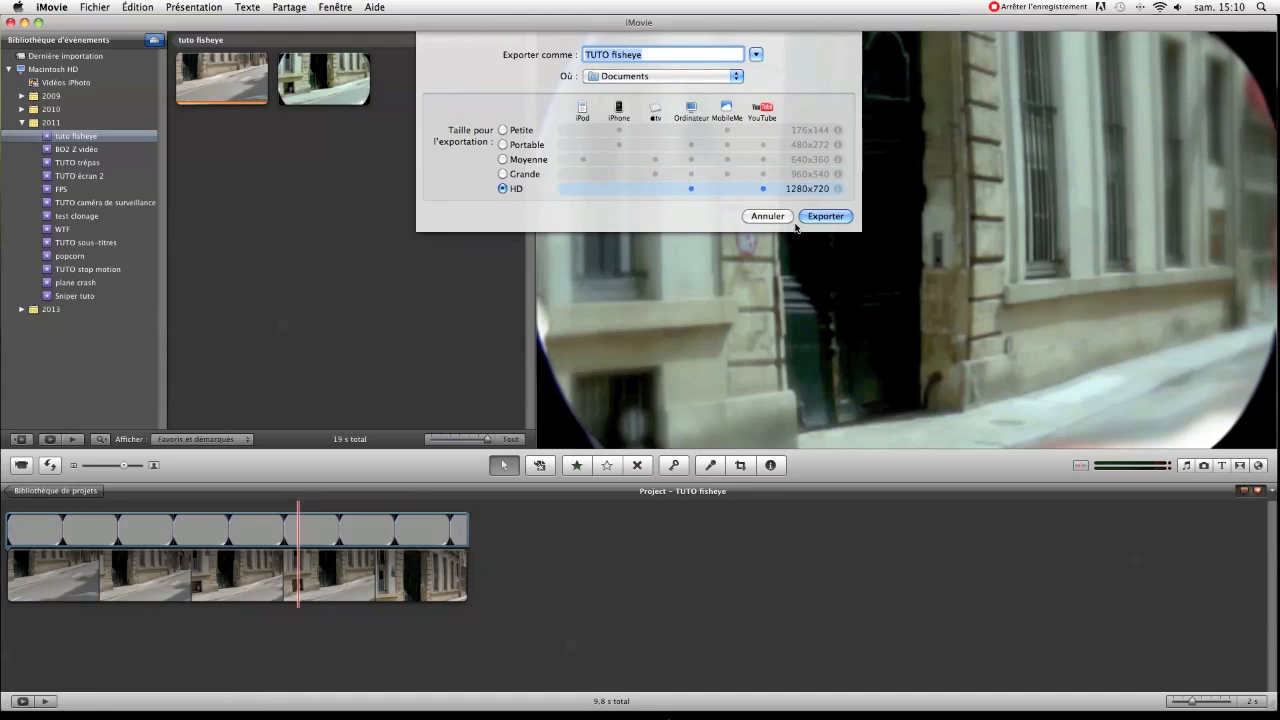
left_click(766, 216)
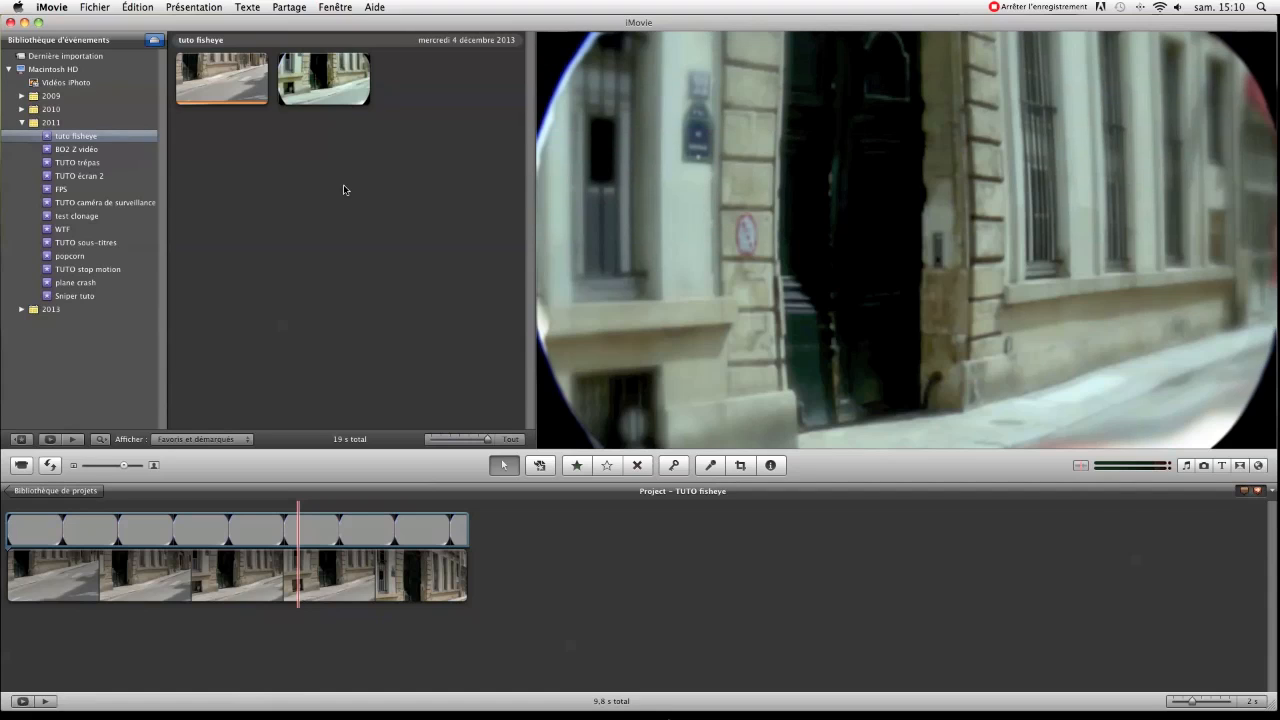
Step: Replace the project's street clip and overlay with the already rendered fisheye clip from the tuto fisheye event
left_click(286, 99)
left_click(289, 139)
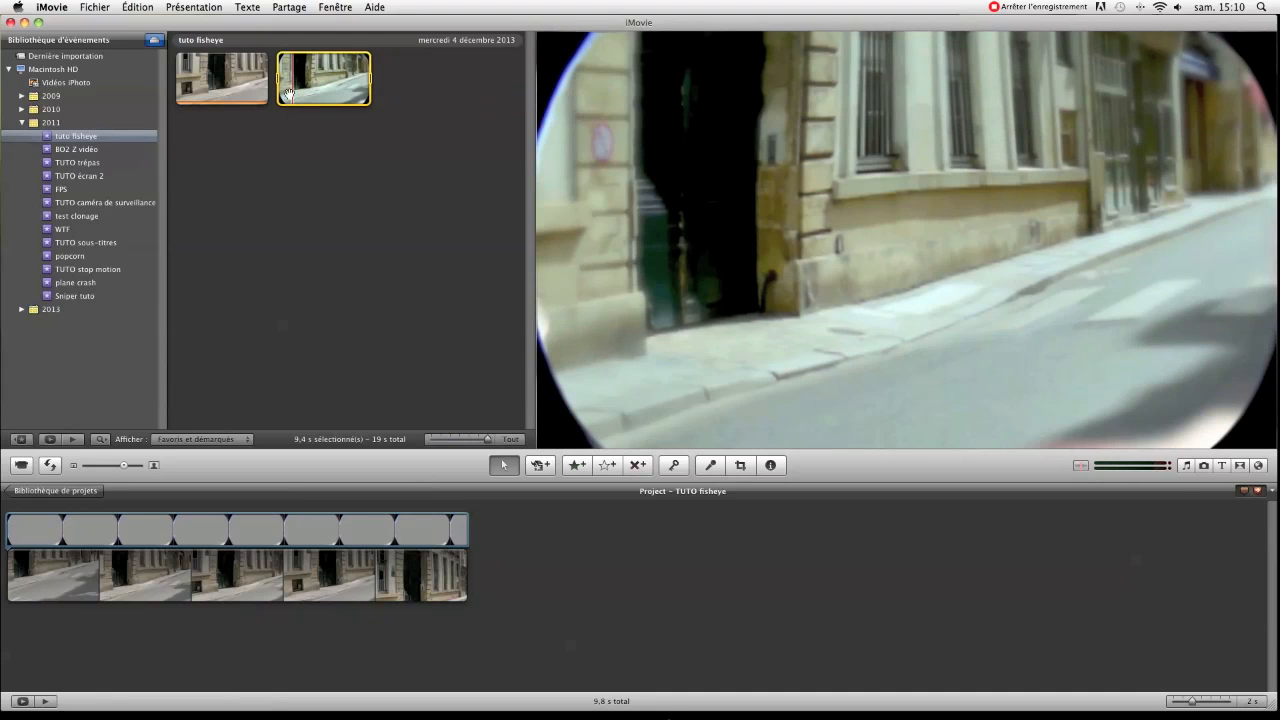
left_click(336, 115)
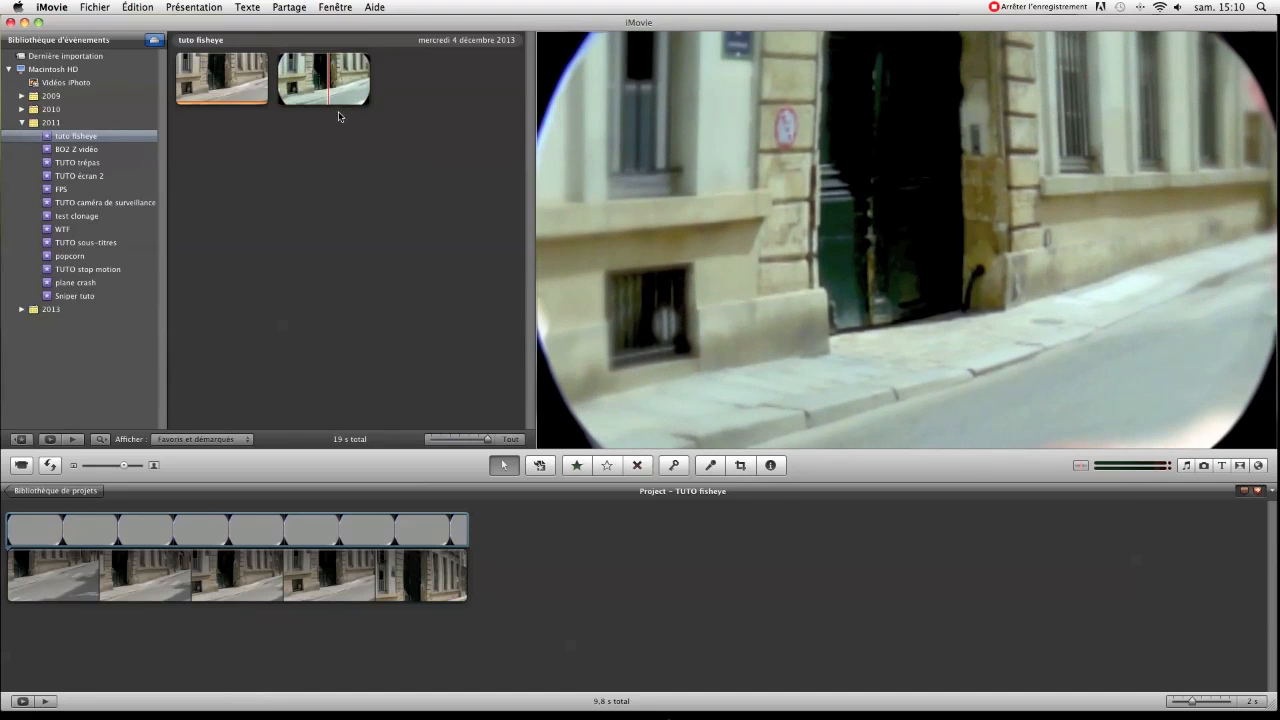
left_click(318, 576)
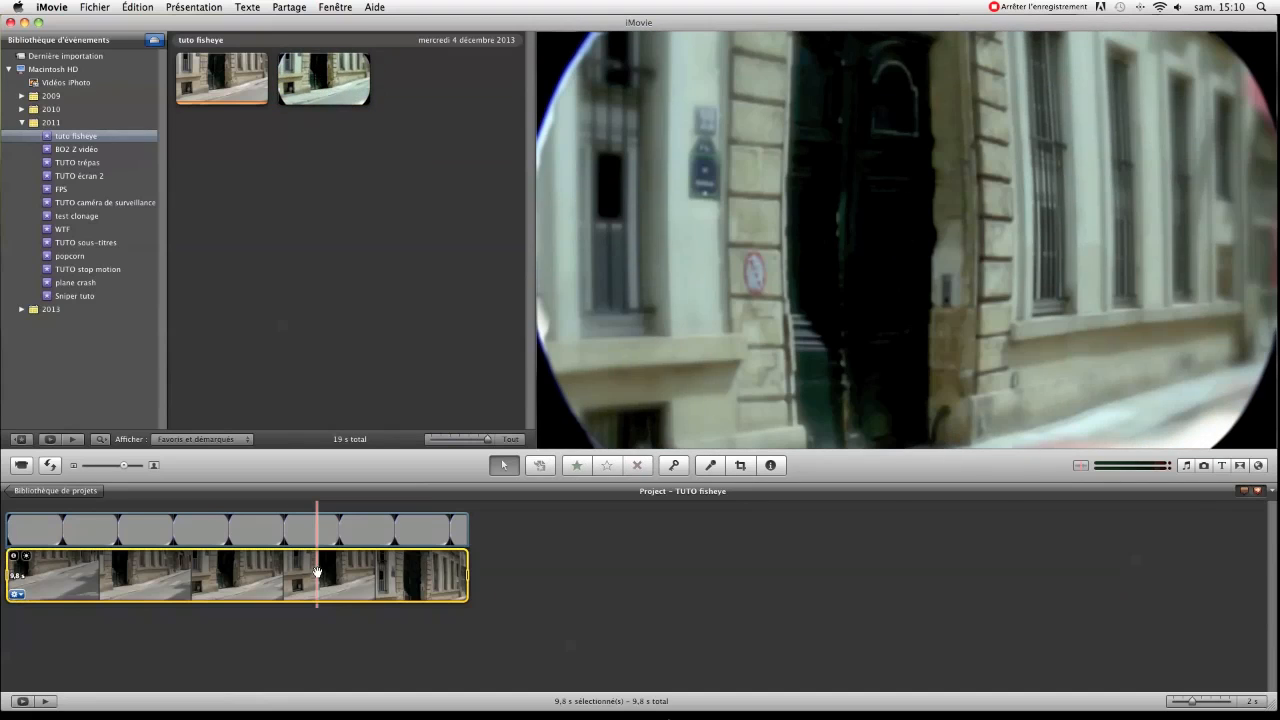
key("Delete")
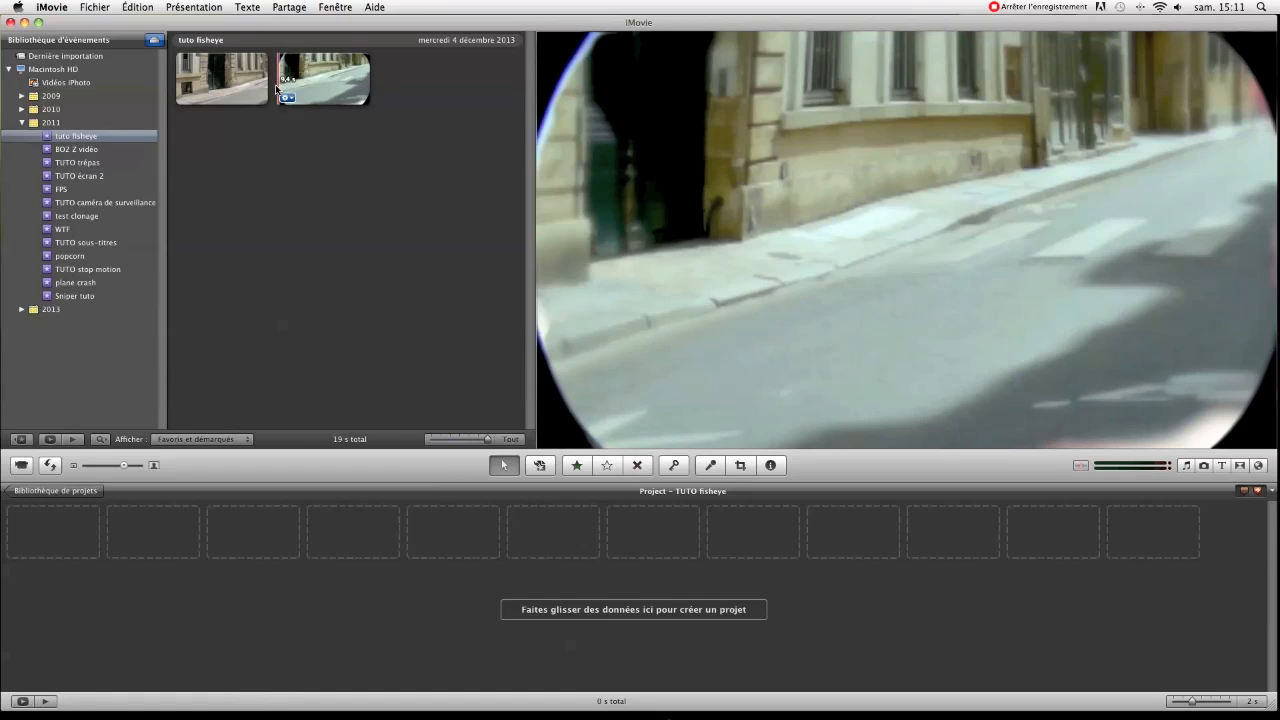
left_click_drag(276, 89, 326, 522)
left_click_drag(133, 556, 110, 556)
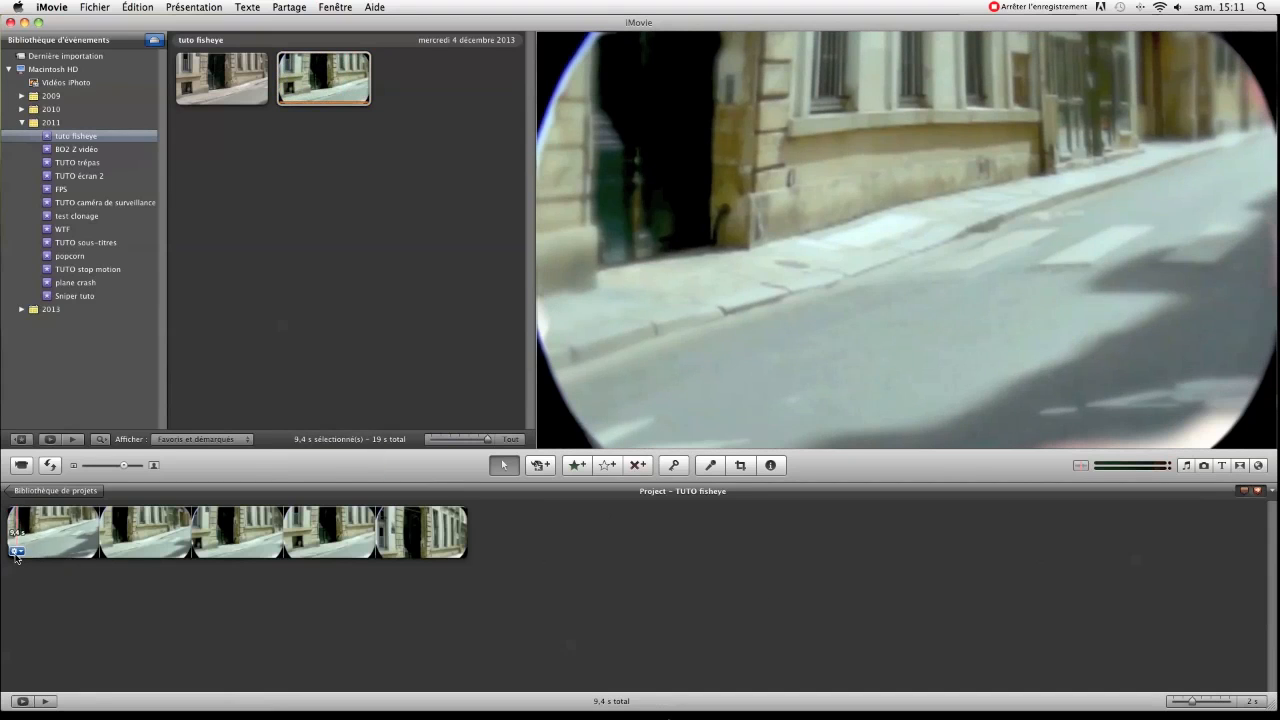
Step: Crop the rendered fisheye clip with Rogner, trimming the frame very slightly, and play the cropped clip
left_click(14, 551)
left_click(72, 601)
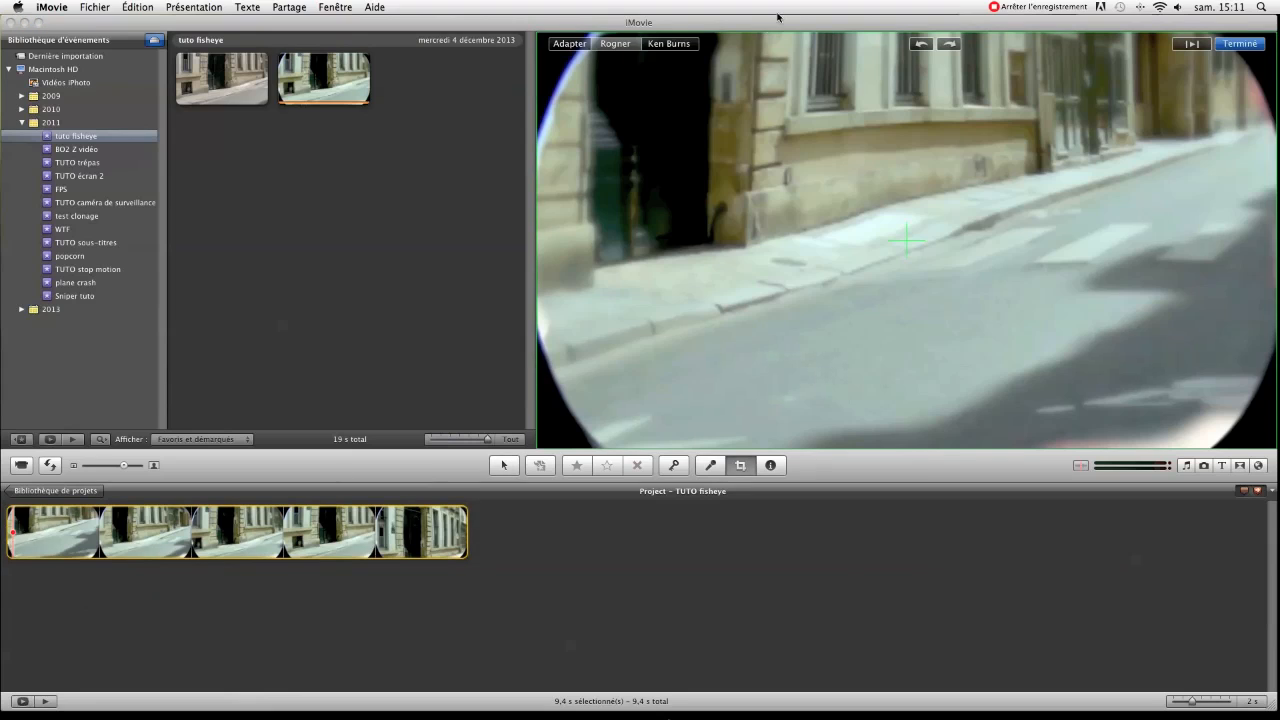
left_click_drag(811, 34, 811, 36)
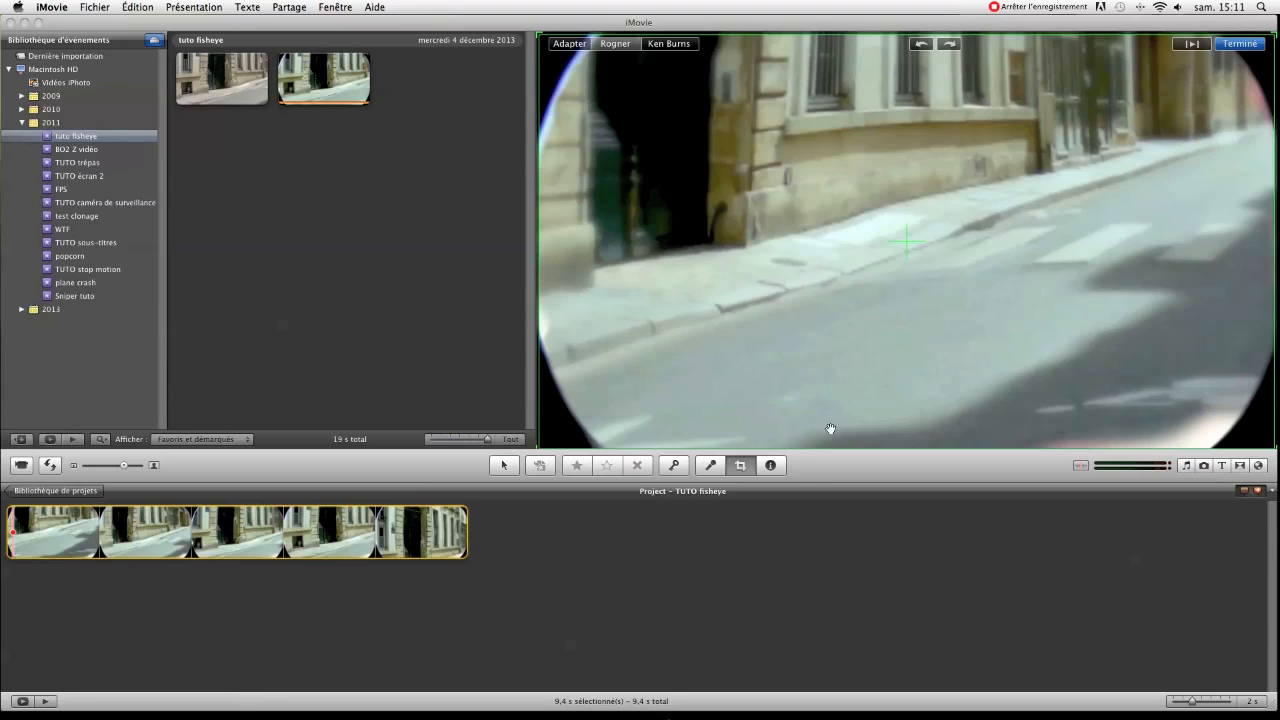
left_click_drag(841, 444, 842, 441)
left_click(1238, 44)
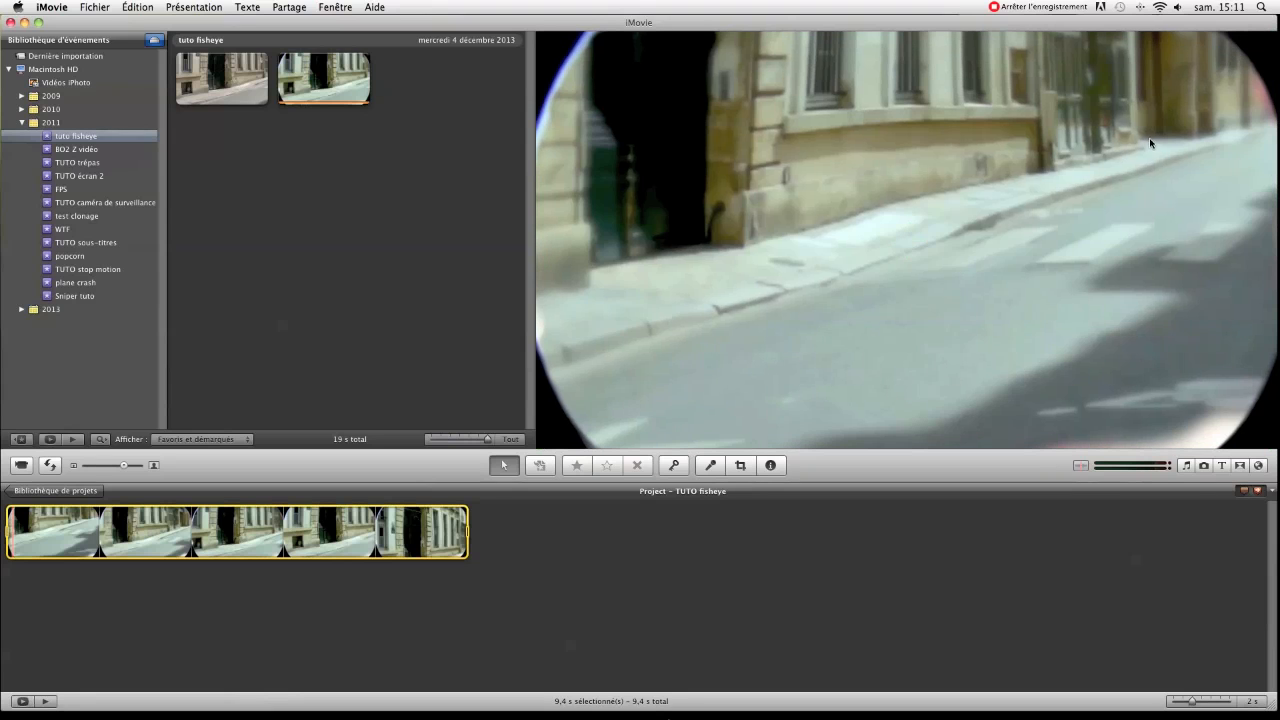
left_click(500, 591)
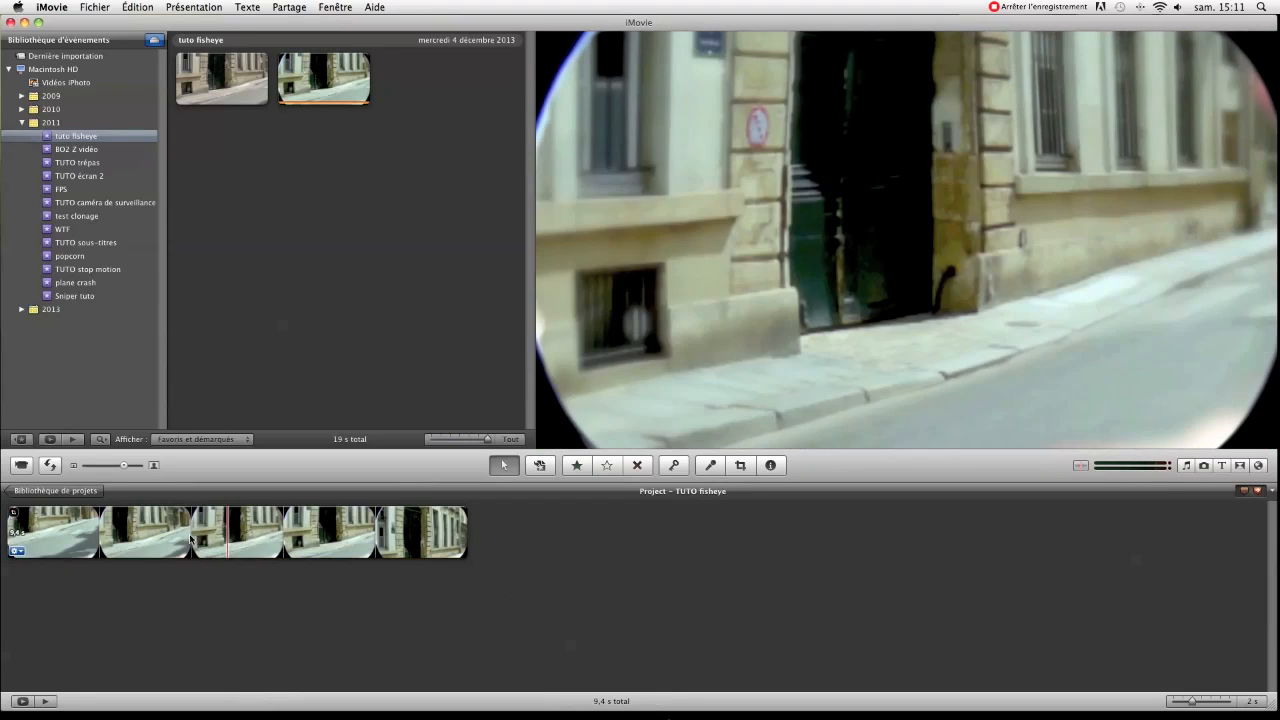
key("space")
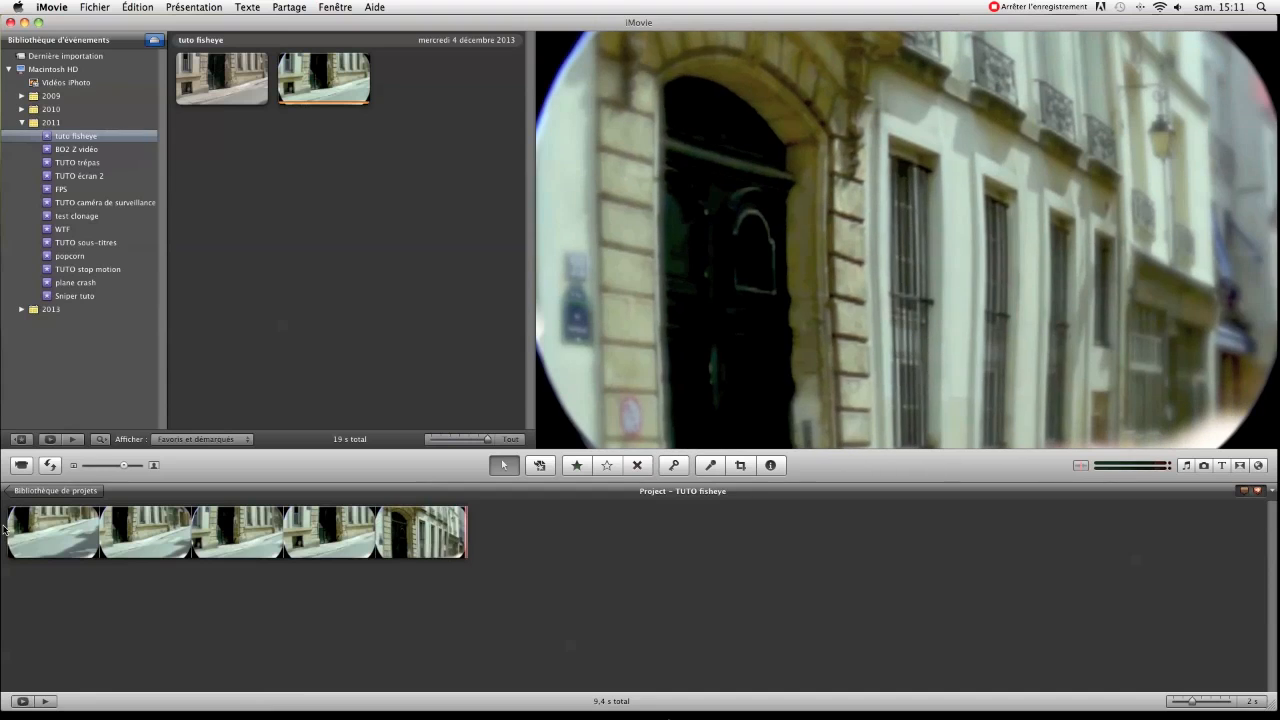
Step: Preview the Romantique video effect on the rendered fisheye clip without applying it
left_click(14, 550)
left_click(45, 563)
left_click(305, 170)
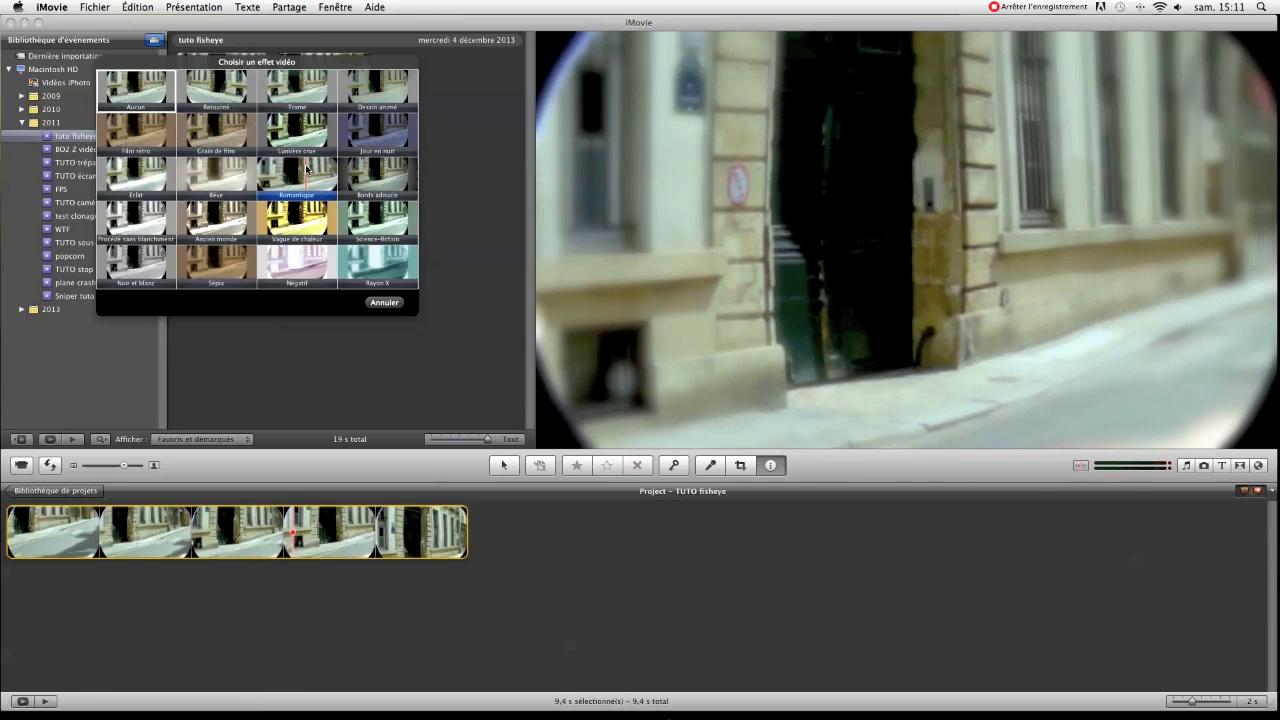
left_click(384, 302)
left_click(423, 640)
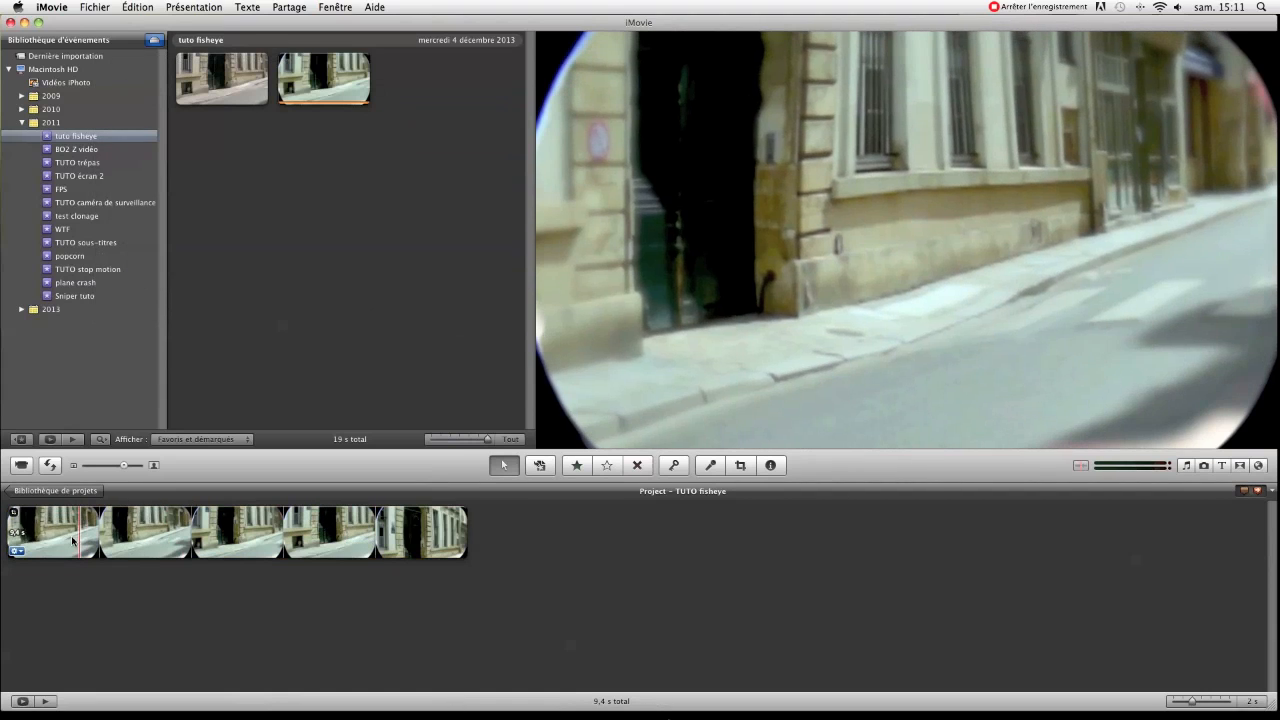
Step: Play the finished fisheye clip in the project from the start
key("space")
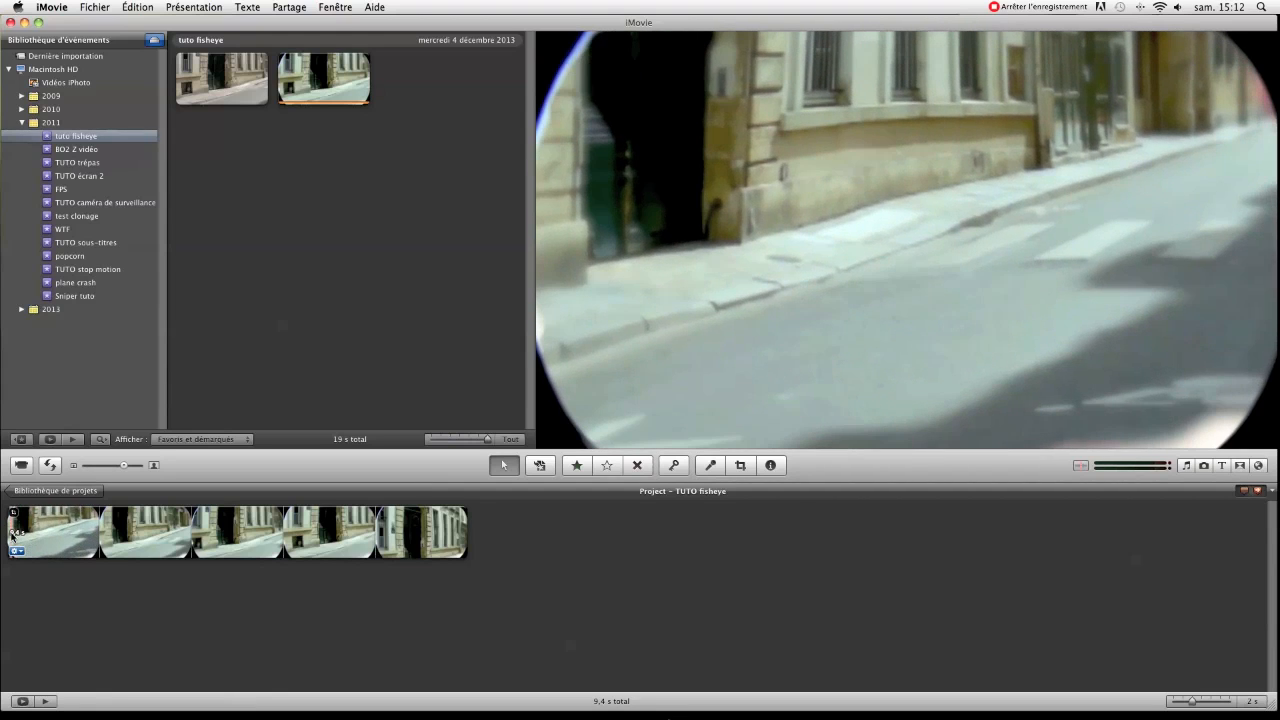
key("space")
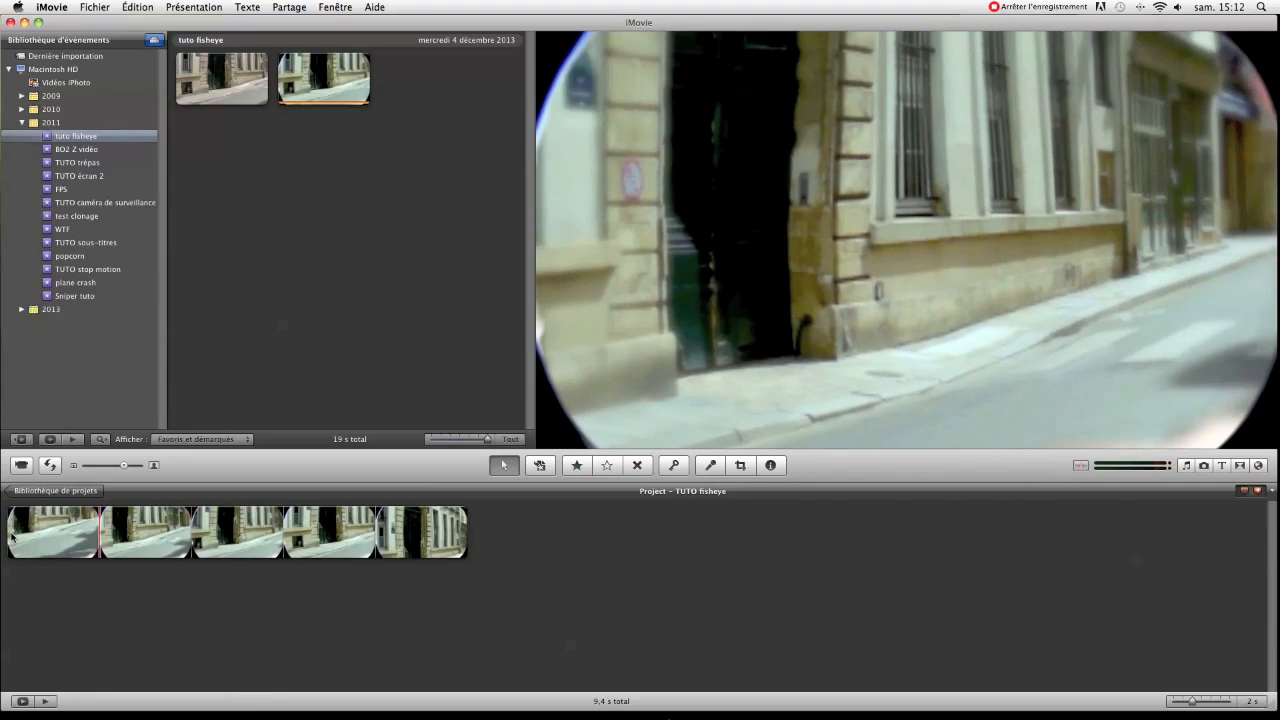